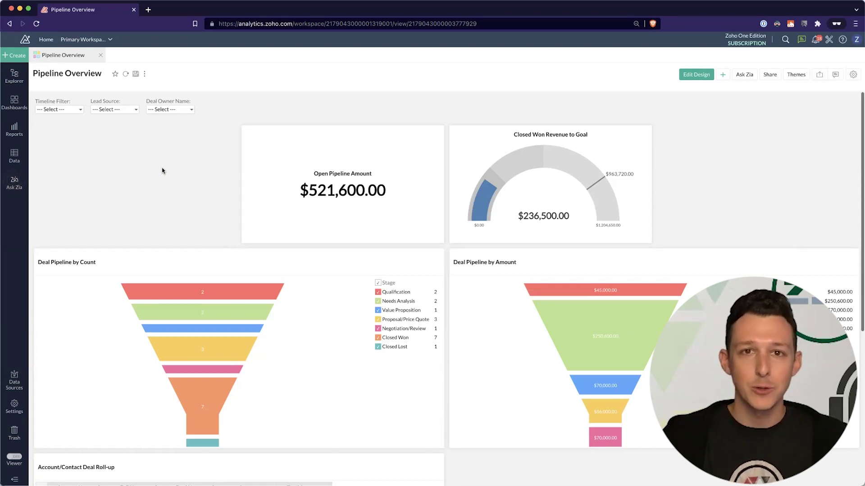
- Open the Share menu on the Pipeline Overview dashboard
click(770, 79)
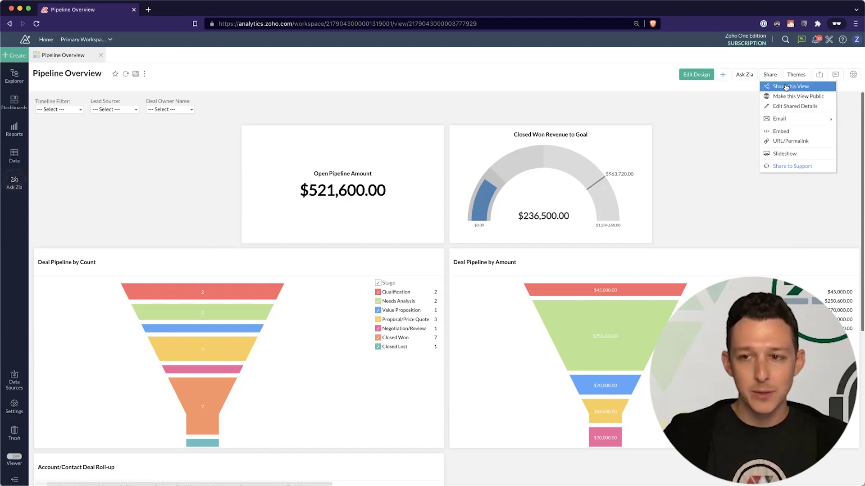
- Share the view with the second demo user from the organization's contacts and open their permissions and filters
click(785, 88)
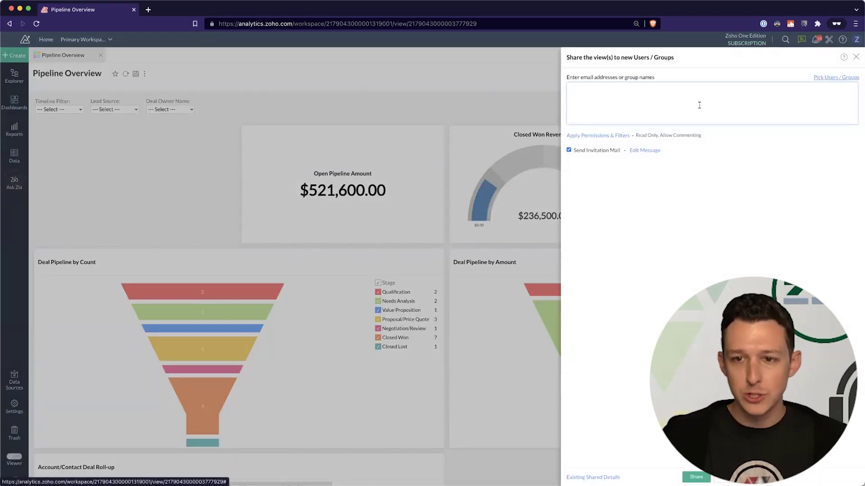
click(836, 77)
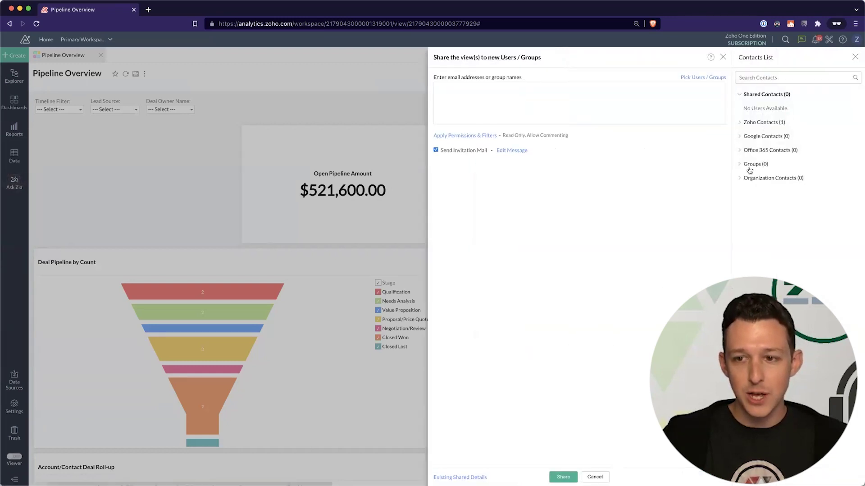
click(762, 178)
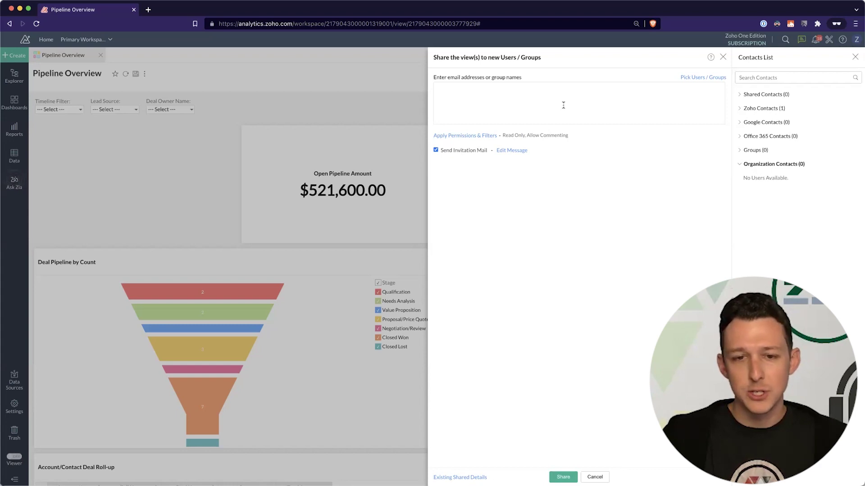
click(469, 98)
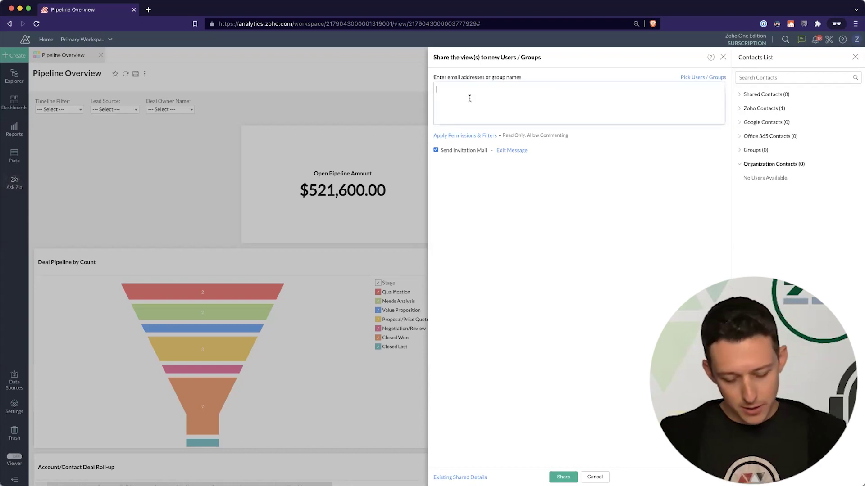
text(user2)
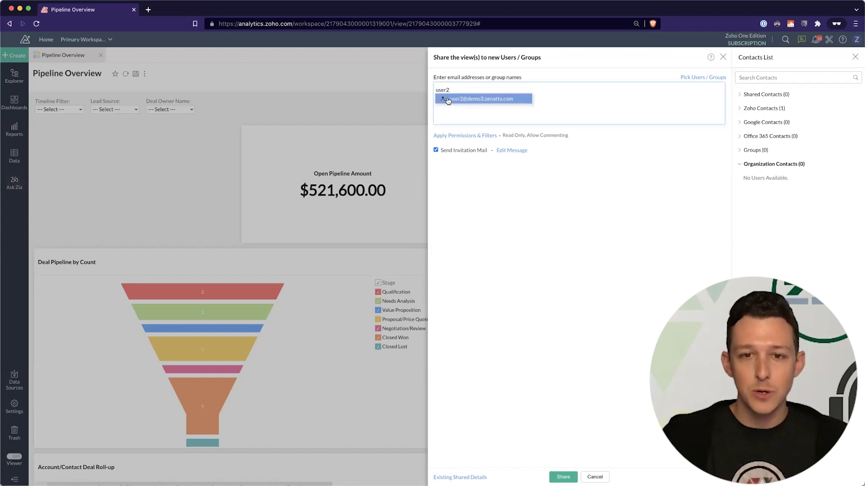
click(447, 100)
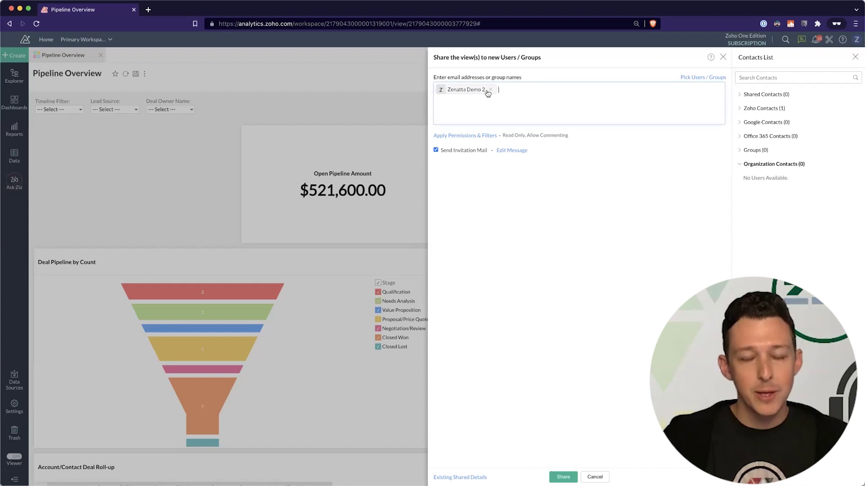
click(467, 135)
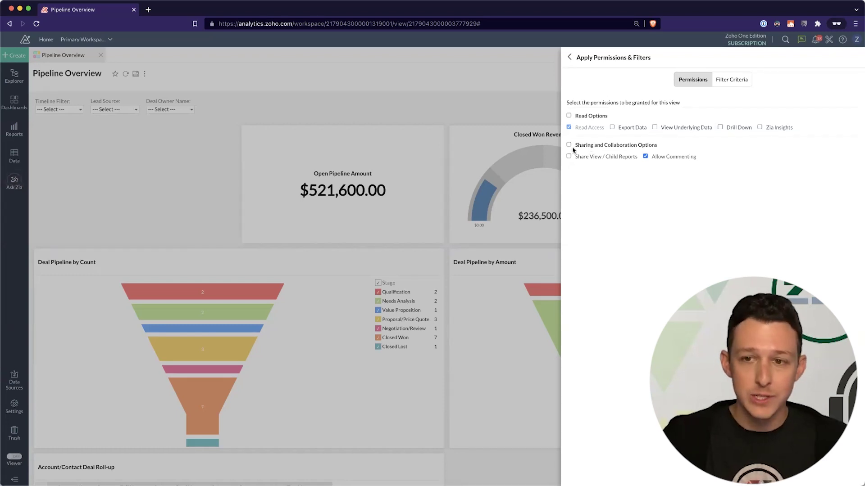
- Review the shared user's Filter Criteria, then return to the share panel and close it
click(741, 82)
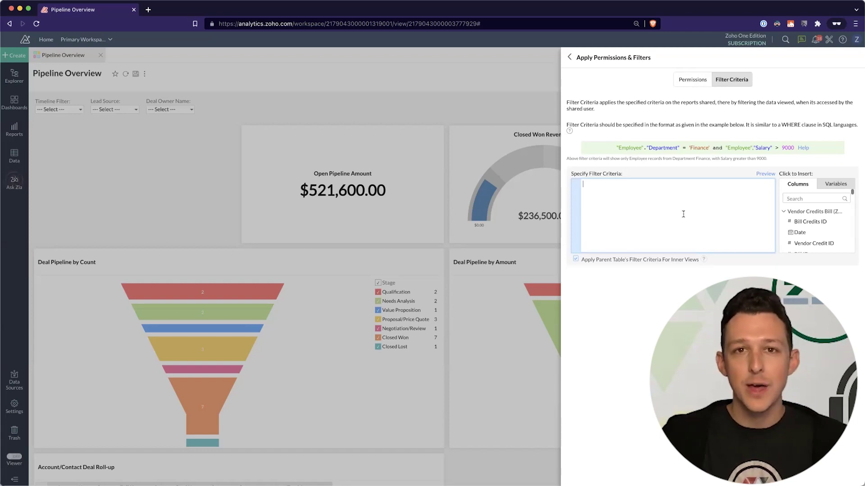
click(570, 58)
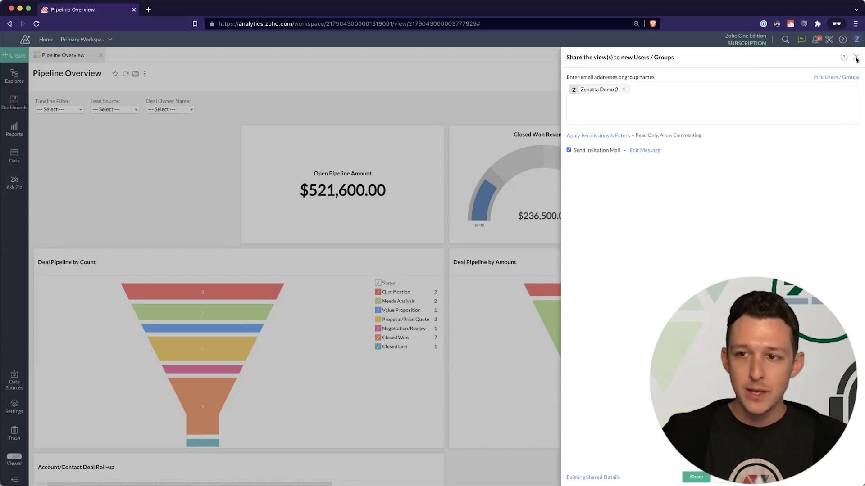
click(856, 58)
- Reopen the dashboard's Share menu and reveal its Email submenu
click(769, 75)
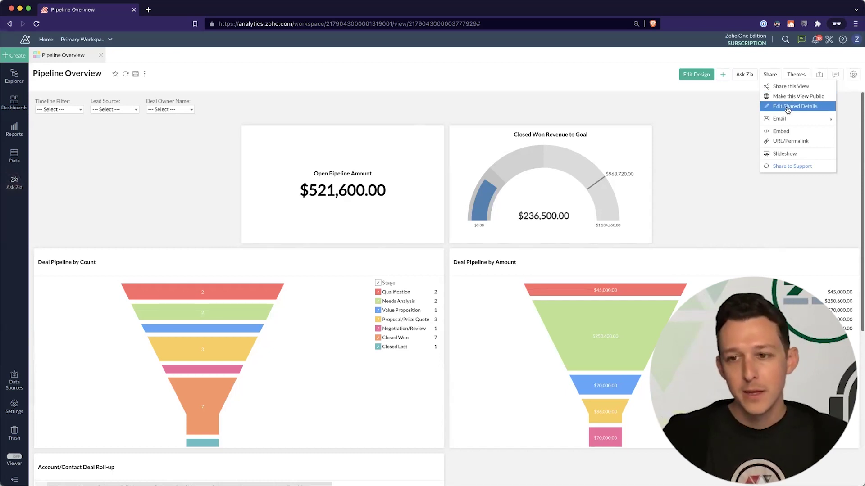
mouse_move(786, 121)
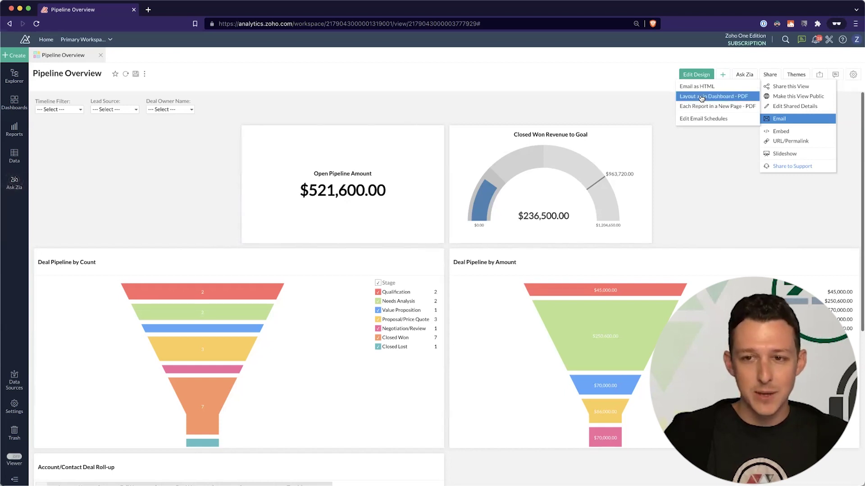
- Start a 'Layout as in Dashboard' PDF email sent from the Zoho Analytics notifications address
click(701, 97)
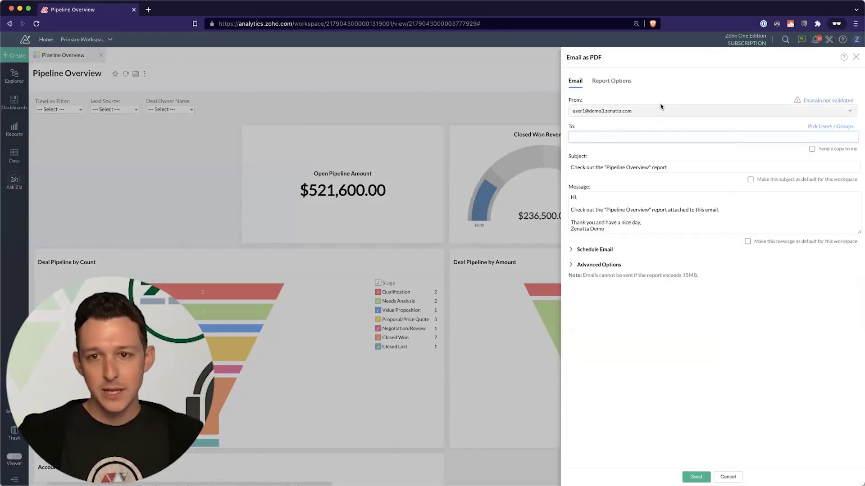
click(628, 112)
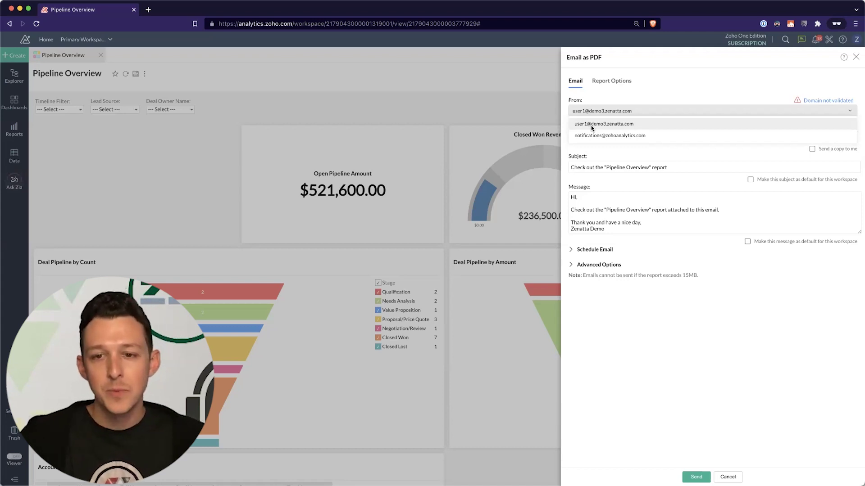
click(599, 135)
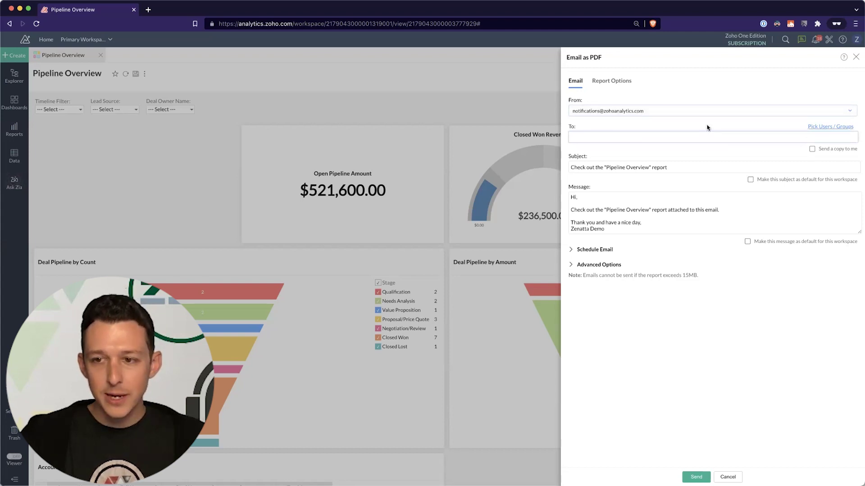
click(604, 139)
- Set the second demo user as the To recipient and review the prefilled subject and message
text(user)
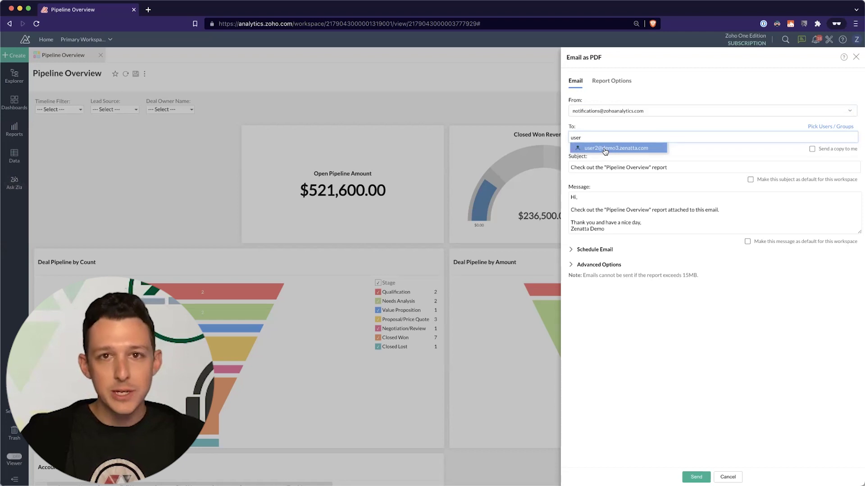
click(604, 149)
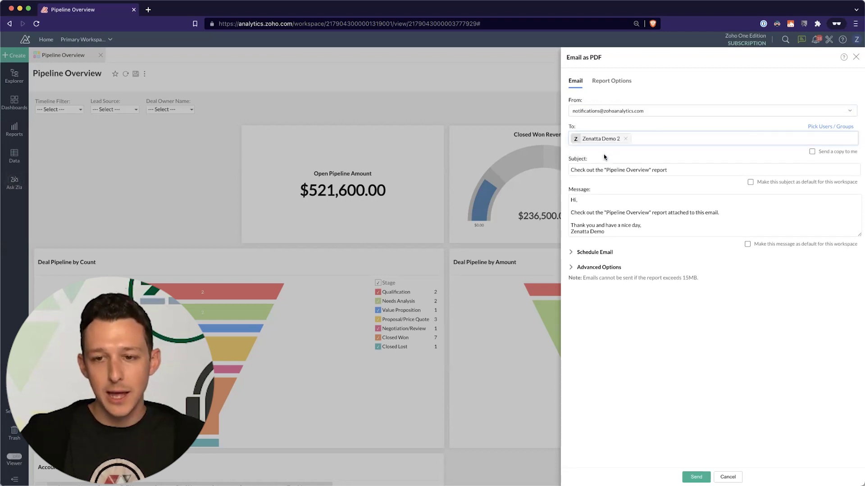
triple_click(602, 170)
click(700, 170)
drag(671, 170, 568, 171)
click(640, 170)
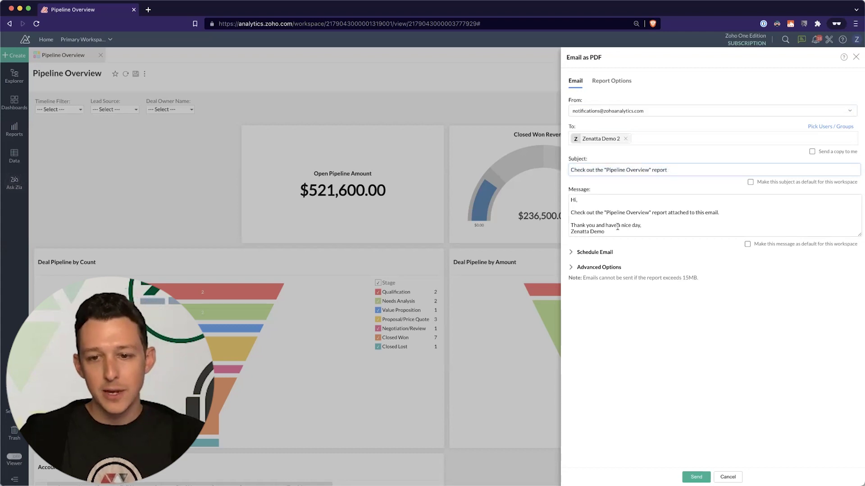
drag(613, 233, 583, 200)
click(608, 213)
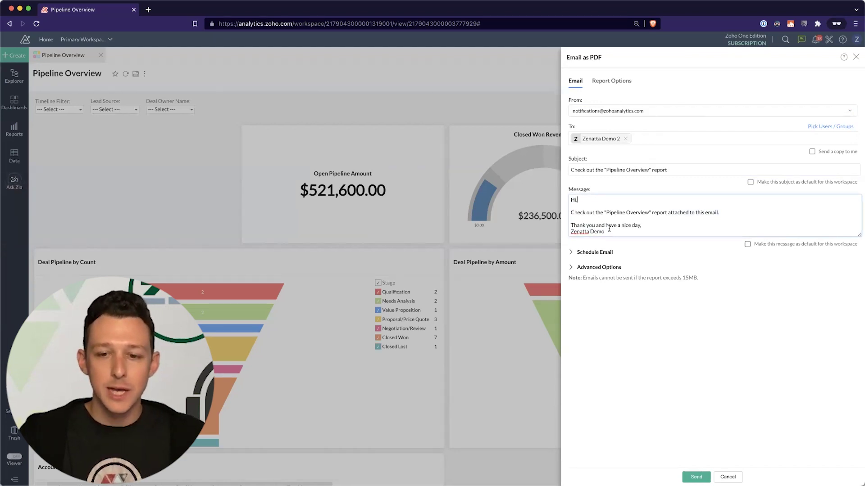
- Try a daily email schedule, stepping the interval through every 2, 3 and 4 days at hour 10
click(593, 257)
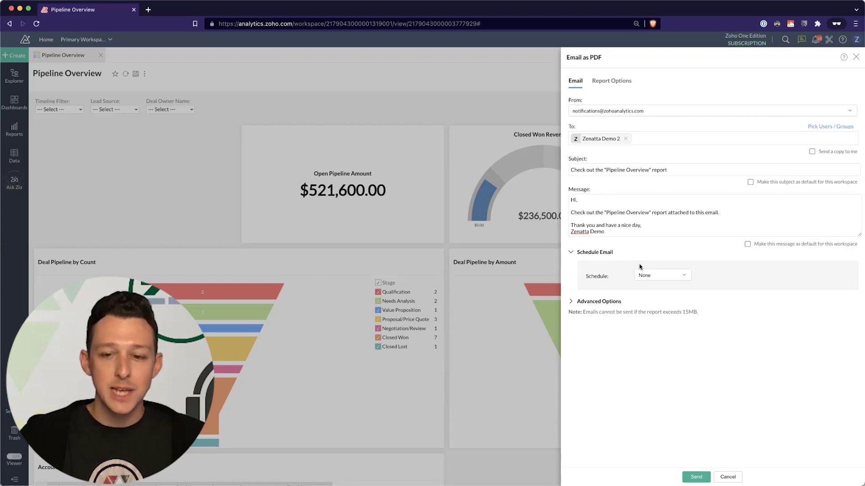
click(656, 275)
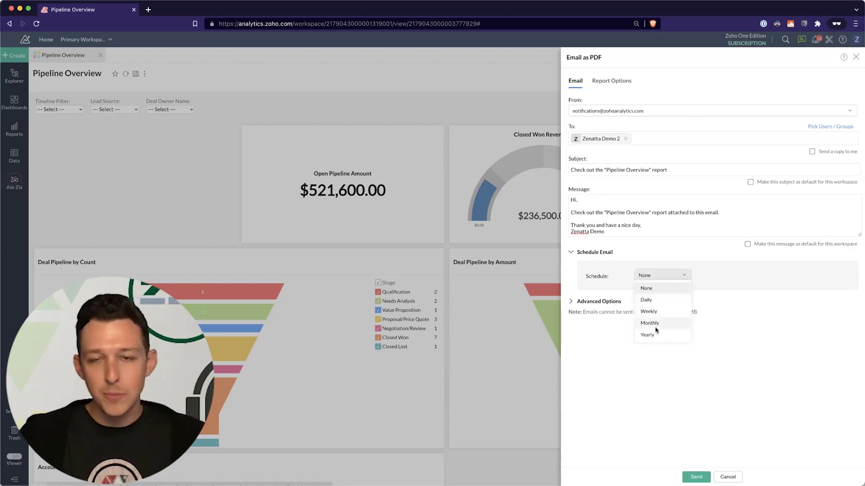
click(662, 301)
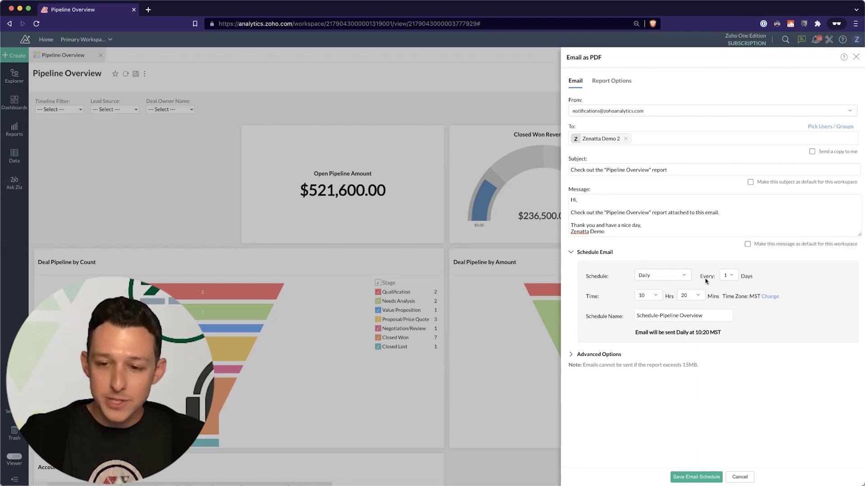
click(730, 276)
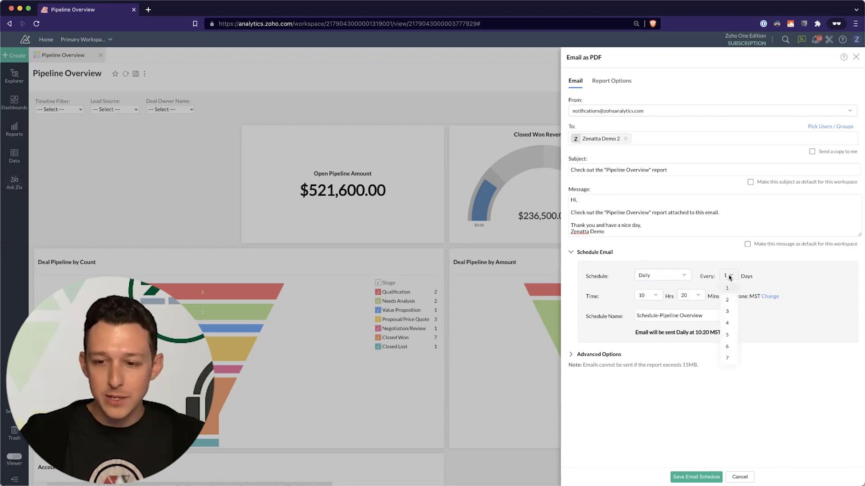
click(727, 292)
click(731, 275)
click(729, 310)
click(729, 276)
click(729, 320)
click(652, 293)
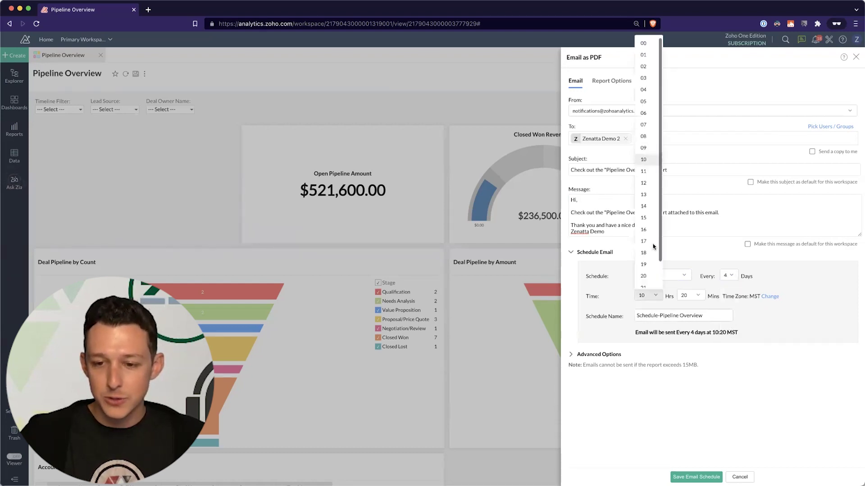
click(652, 244)
- Switch the schedule to weekly on Monday and Friday, dropping Wednesday
click(652, 276)
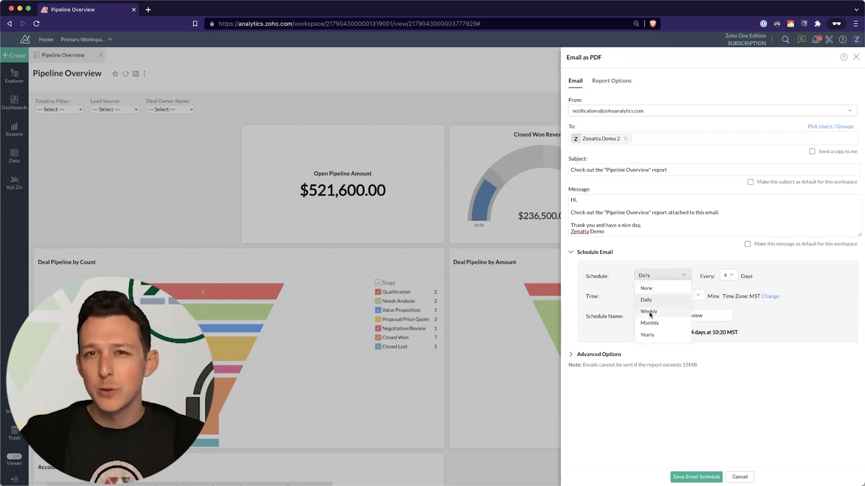
click(649, 312)
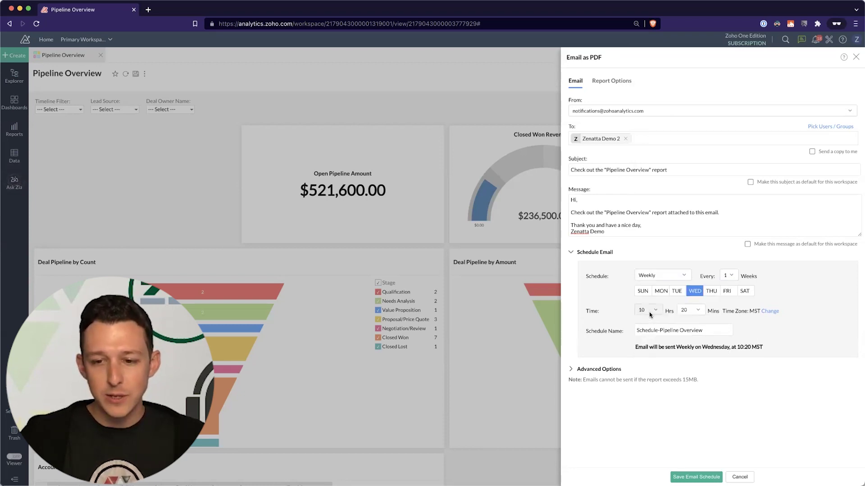
click(660, 290)
click(735, 293)
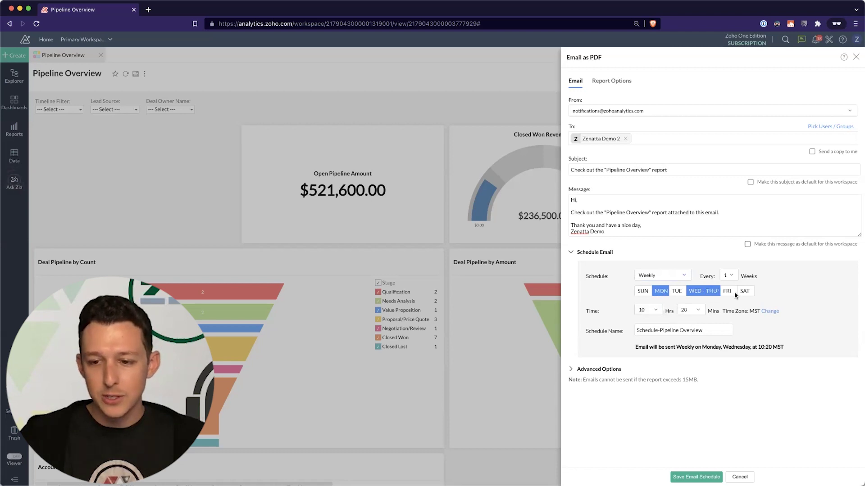
click(695, 293)
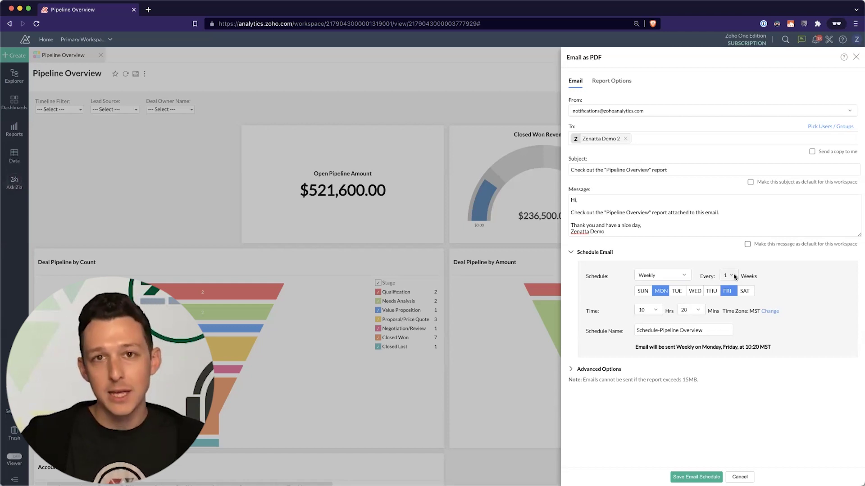
- Try a monthly schedule sending on day 1 instead of day 14
click(679, 275)
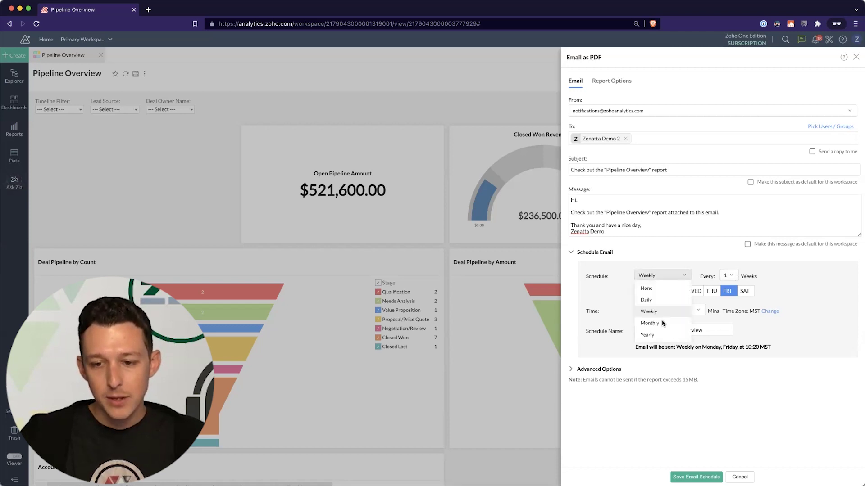
click(663, 323)
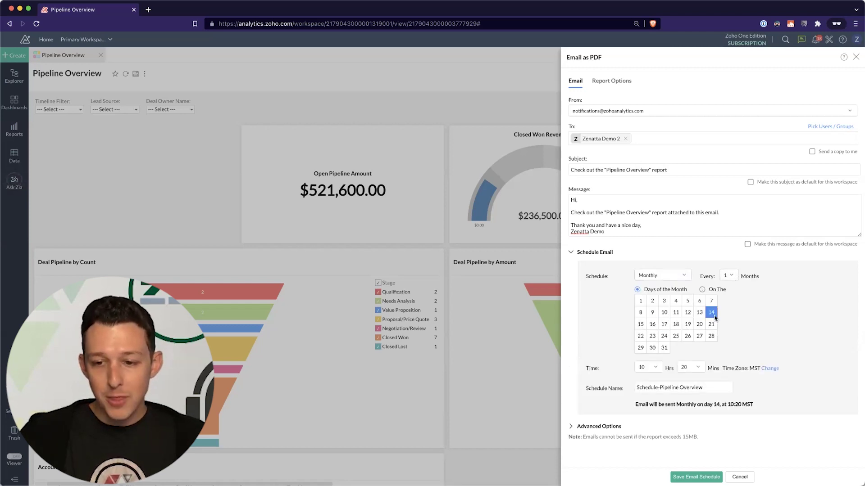
click(640, 301)
click(711, 312)
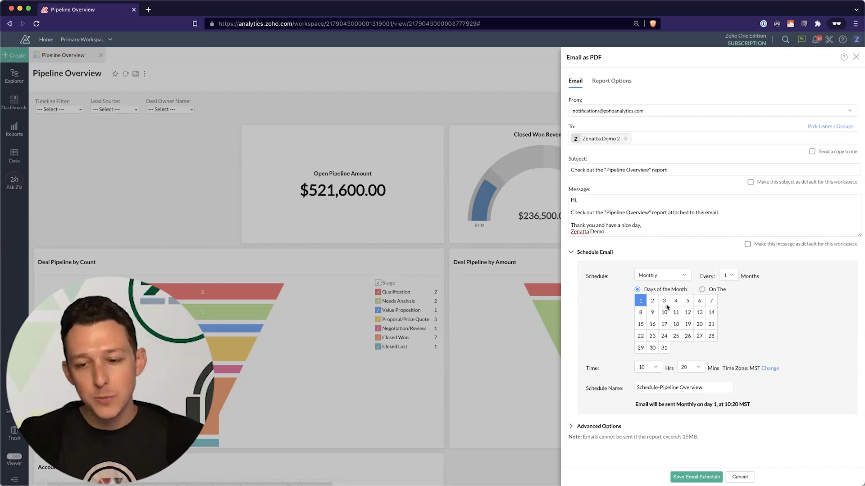
click(687, 312)
click(687, 312)
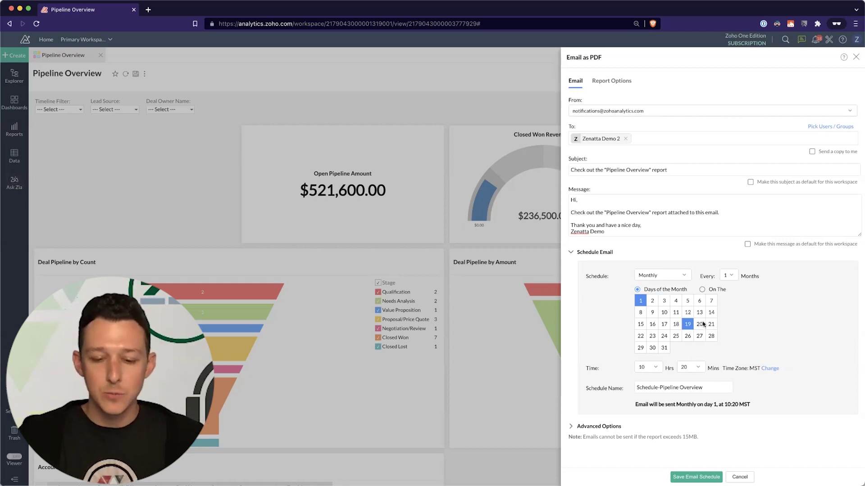
- Switch to a yearly schedule in July and September on the 21st
click(675, 276)
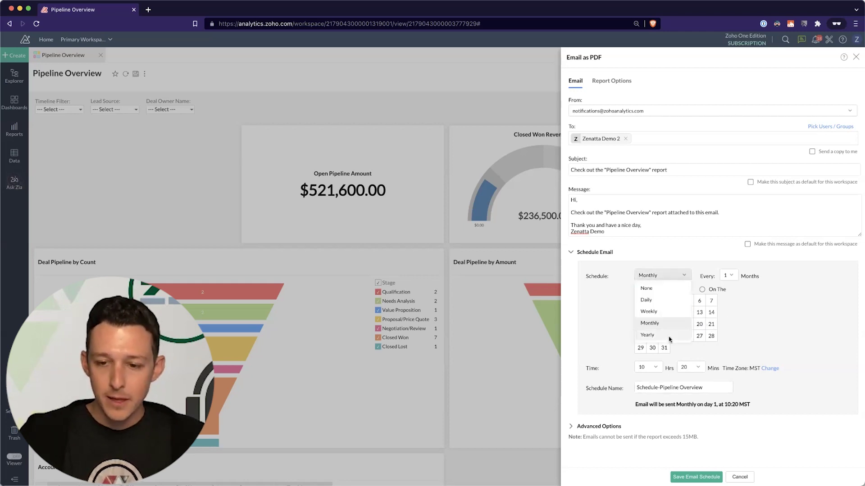
click(670, 336)
click(656, 314)
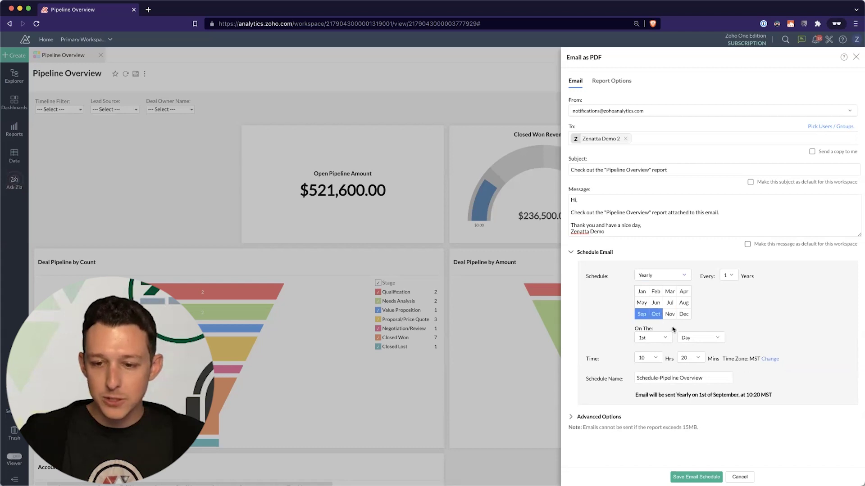
click(653, 338)
click(727, 304)
click(656, 312)
click(669, 303)
click(662, 338)
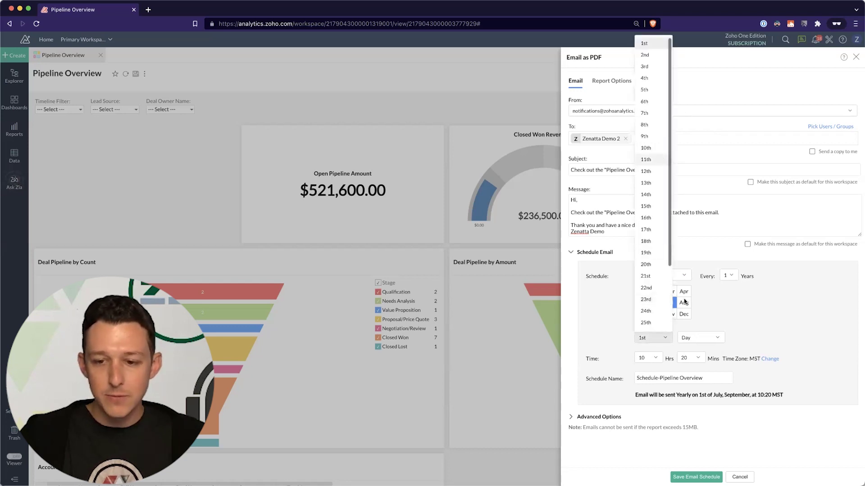
click(662, 159)
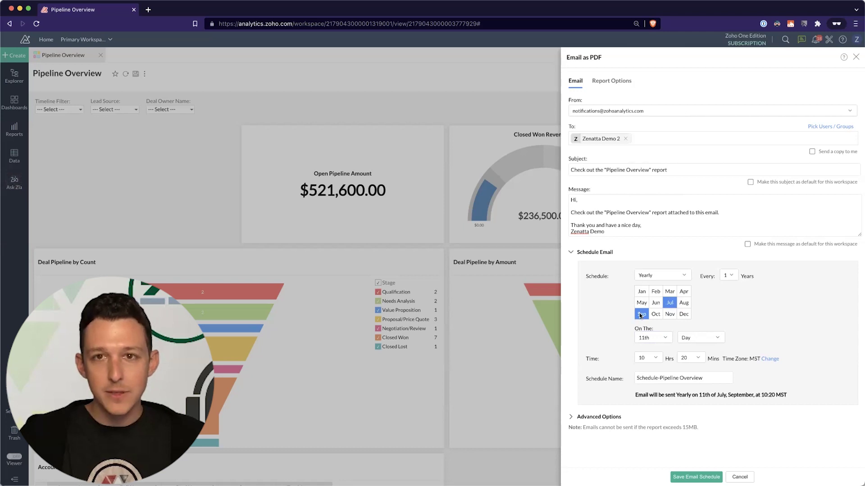
click(660, 338)
click(653, 277)
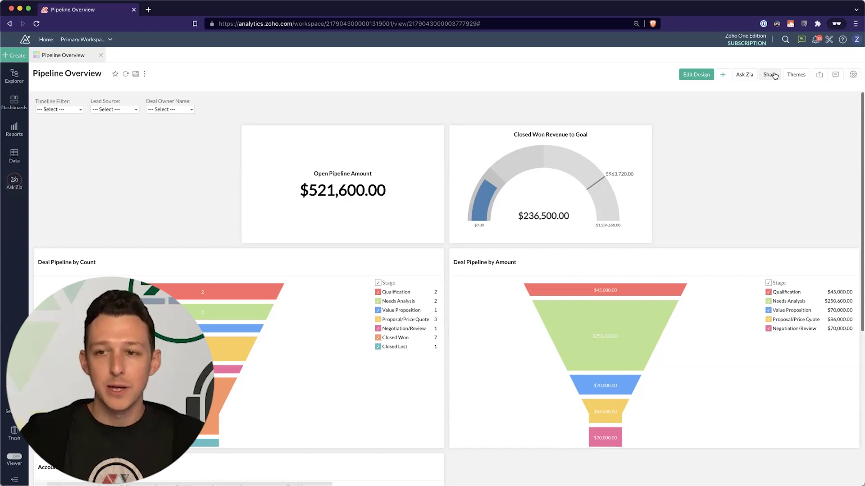
- Edit the saved Schedule-Pipeline Overview email to repeat monthly, save it, and go back
click(774, 76)
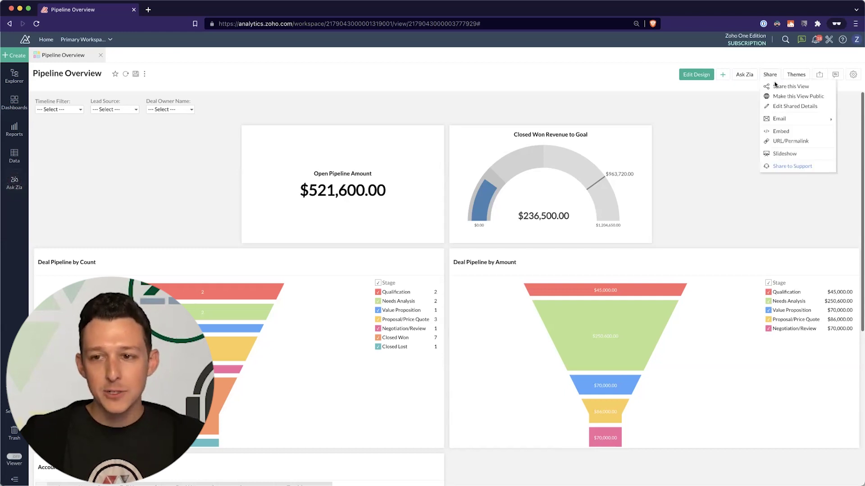
mouse_move(778, 120)
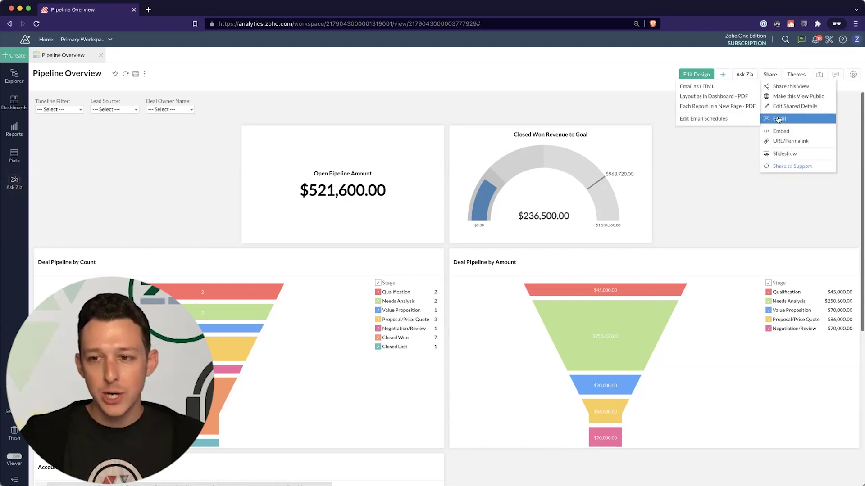
click(711, 120)
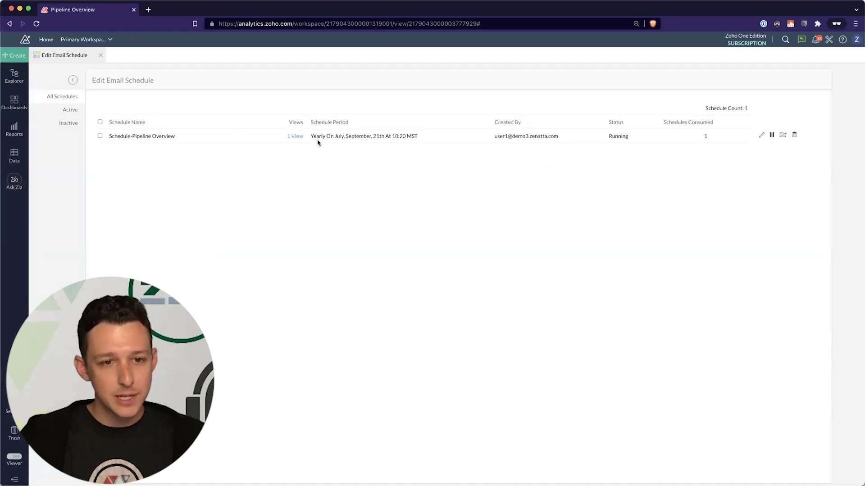
click(760, 135)
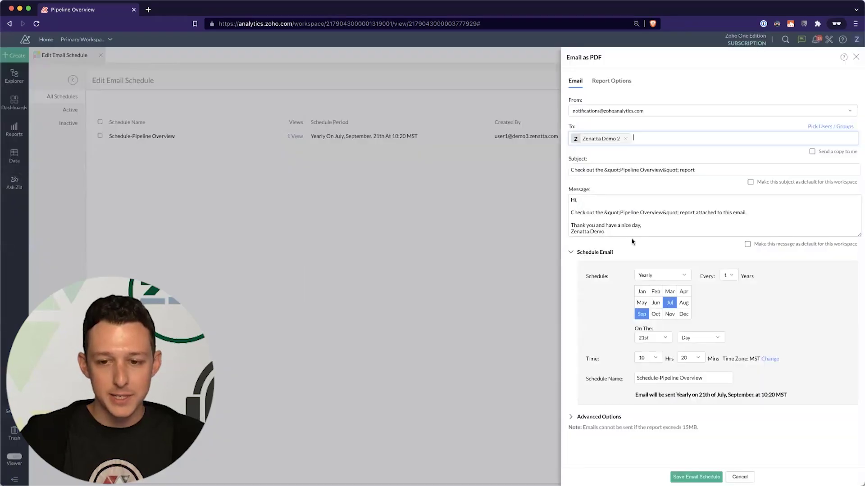
click(652, 273)
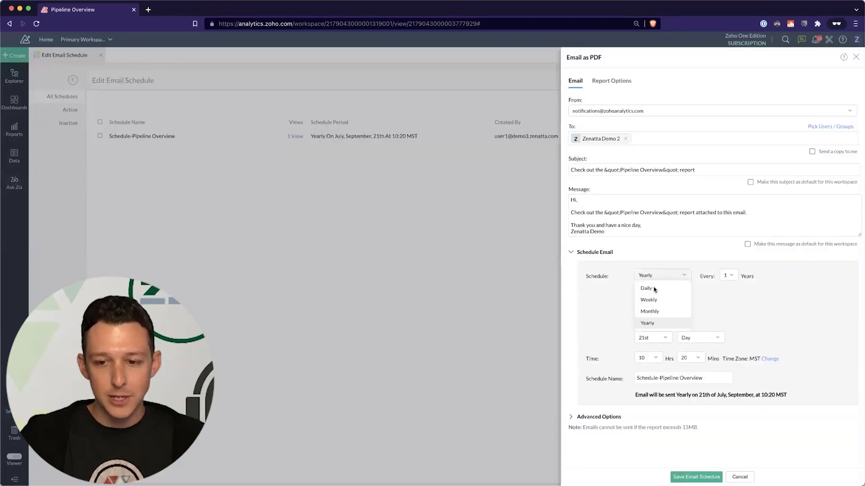
click(653, 312)
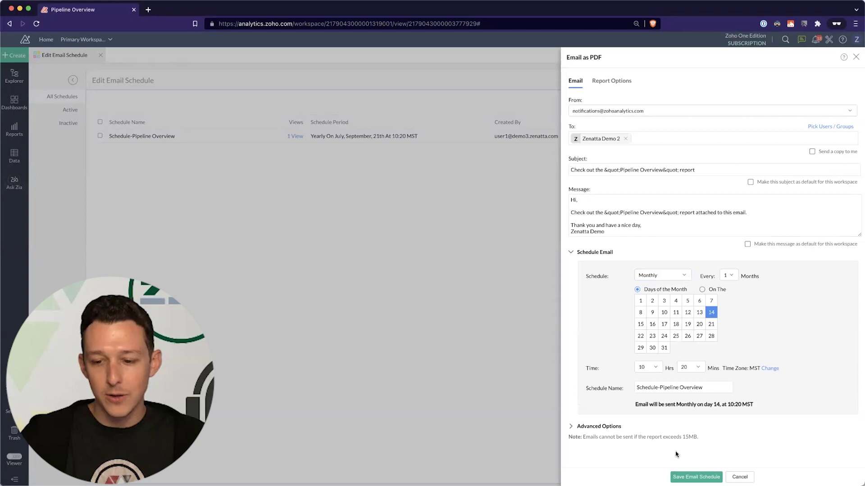
click(689, 477)
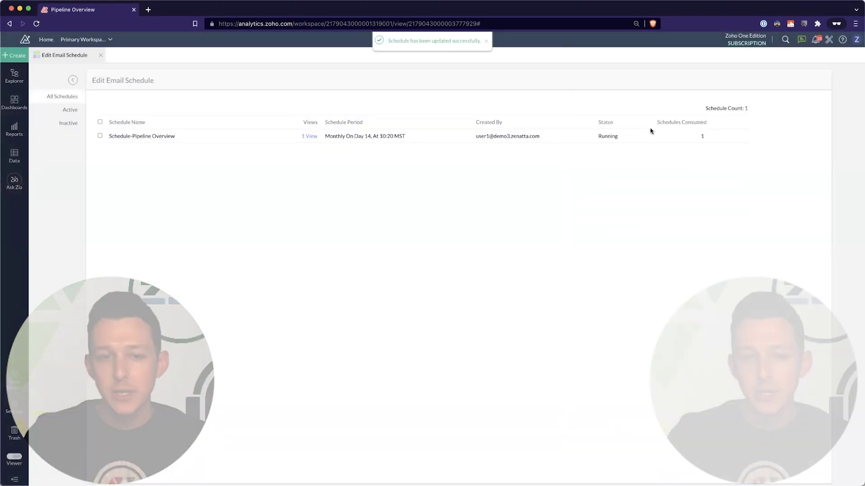
click(74, 82)
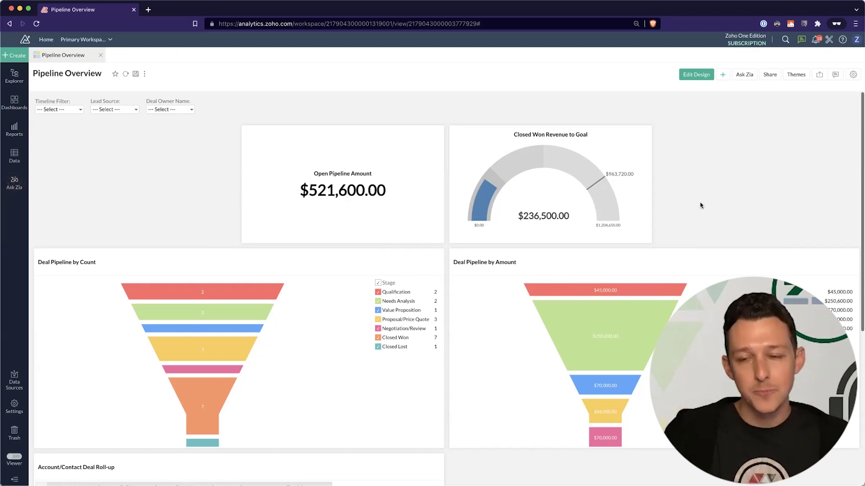
- Reopen the Pipeline Overview Share menu to reach its embed and permalink options
click(770, 75)
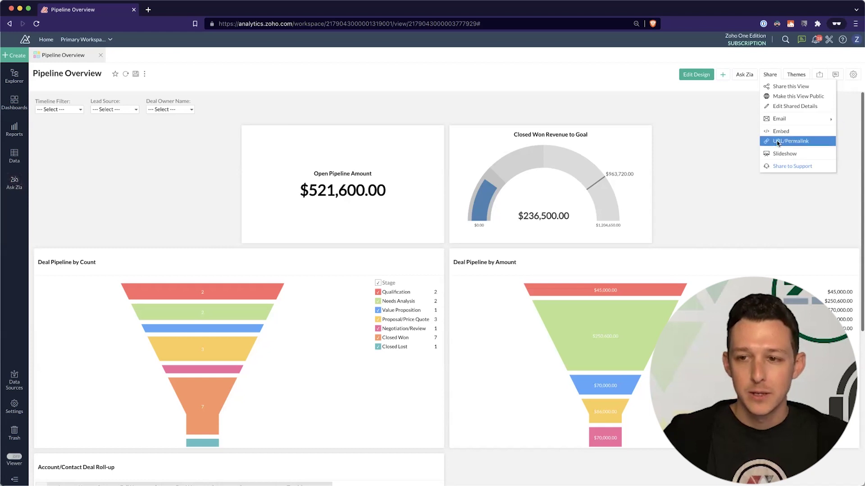
- Open the dashboard's URL/Permalink publish settings and set Access Permission to Access without Login
click(778, 142)
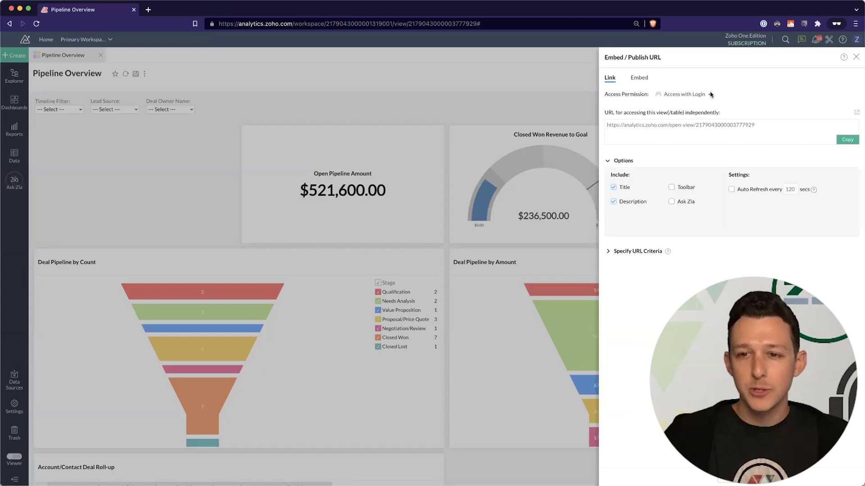
click(707, 95)
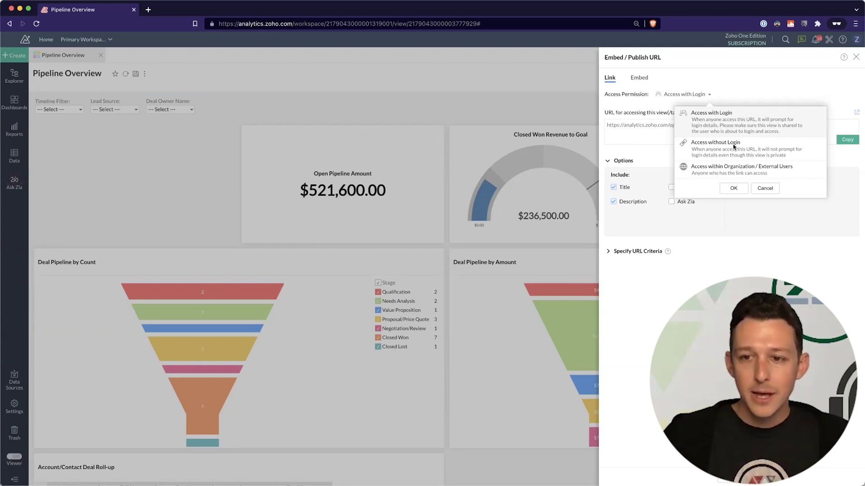
click(733, 147)
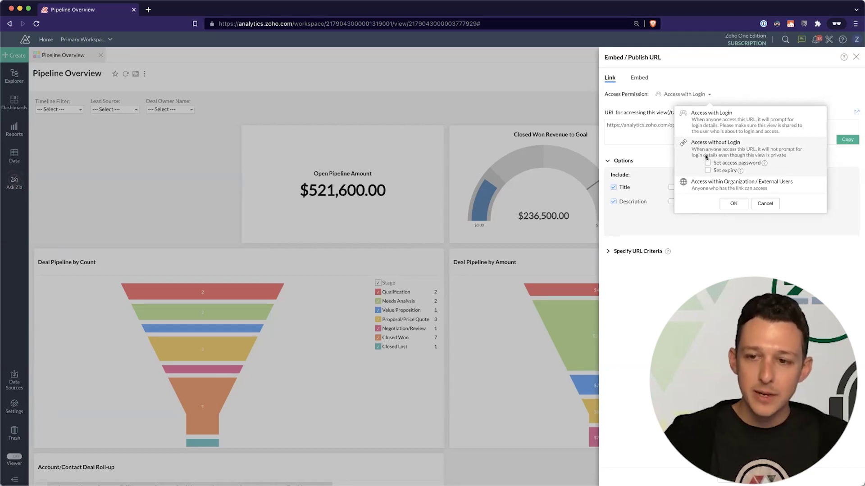
- Protect the no-login dashboard link with an access password, confirm, and copy the published URL
click(707, 163)
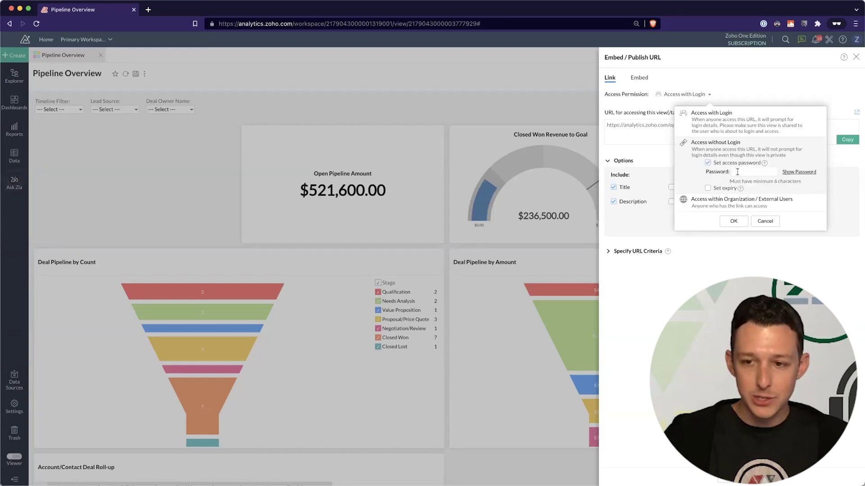
click(756, 172)
click(798, 172)
click(754, 171)
text(Password)
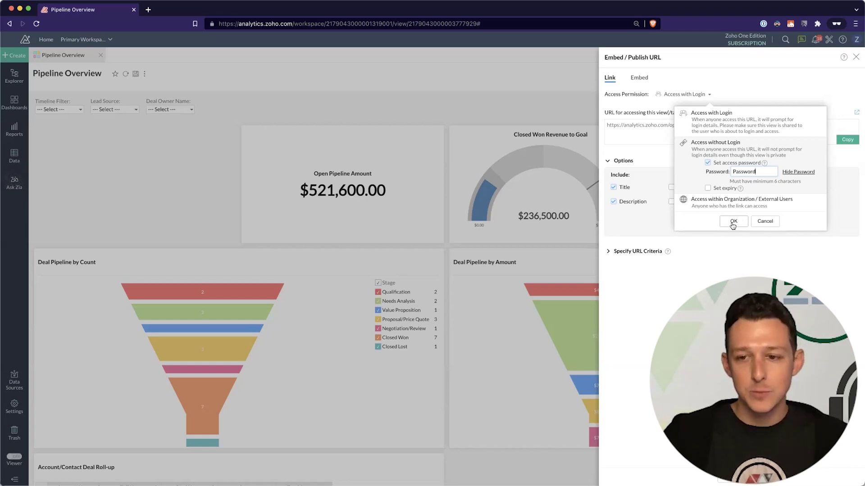
click(733, 222)
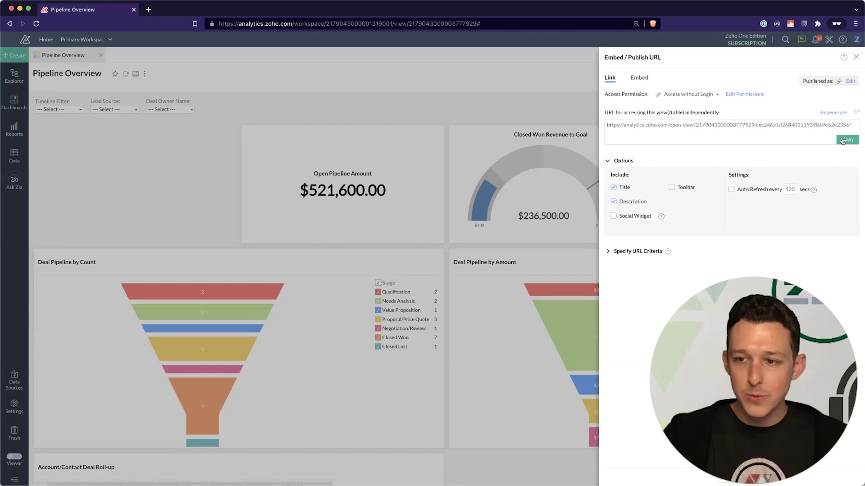
click(846, 140)
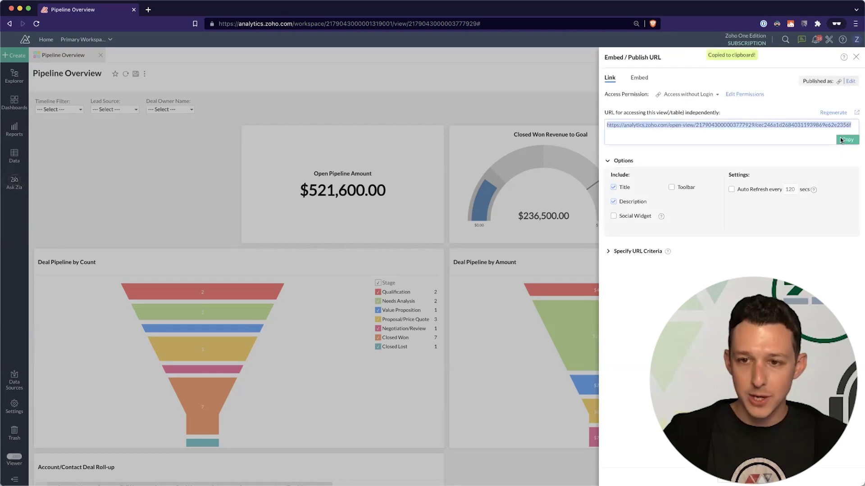
click(148, 9)
- Load the copied open-view link and unlock it with the access password
key(super+v)
key(Return)
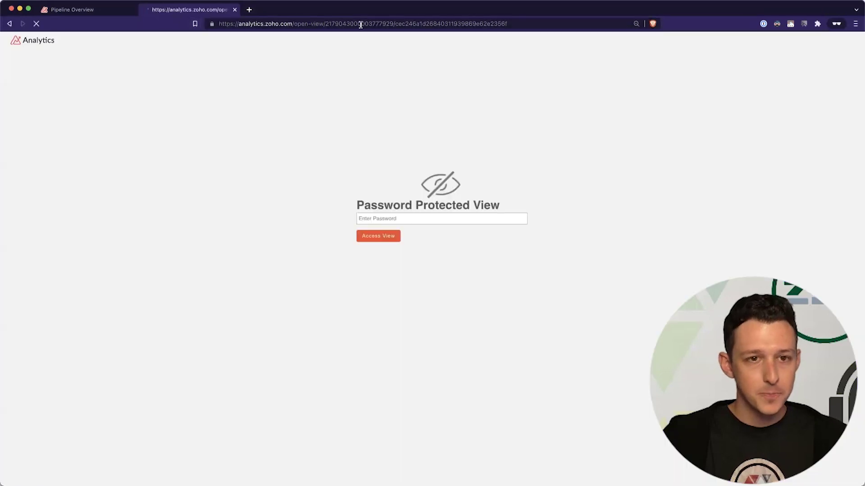
click(410, 218)
text(••••••••)
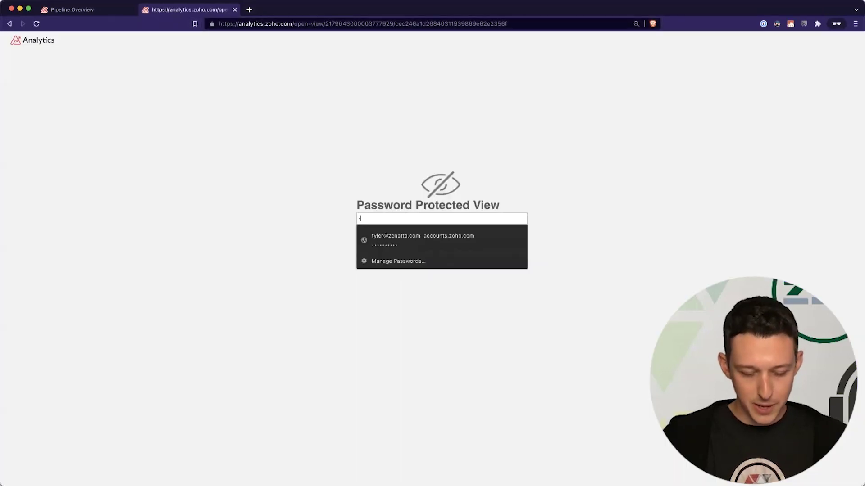
click(378, 236)
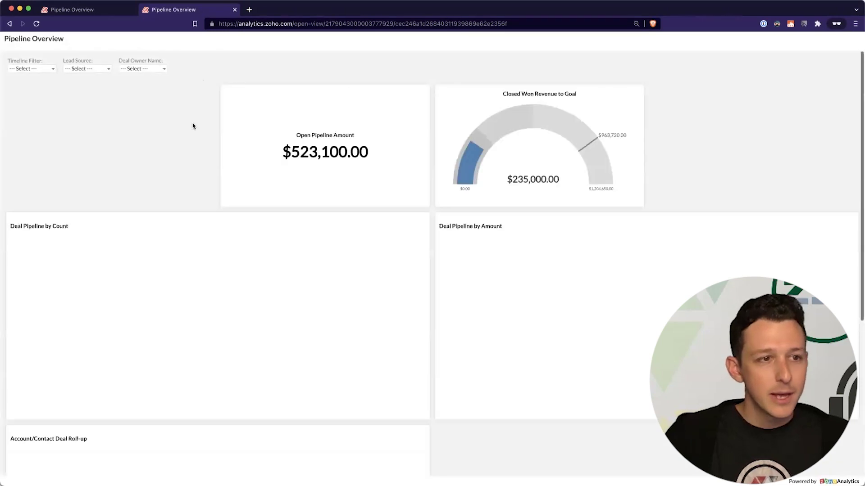
- Check the Timeline, Deal Owner Name and Lead Source filters, then close the preview tab
scroll(192, 126, down, 3)
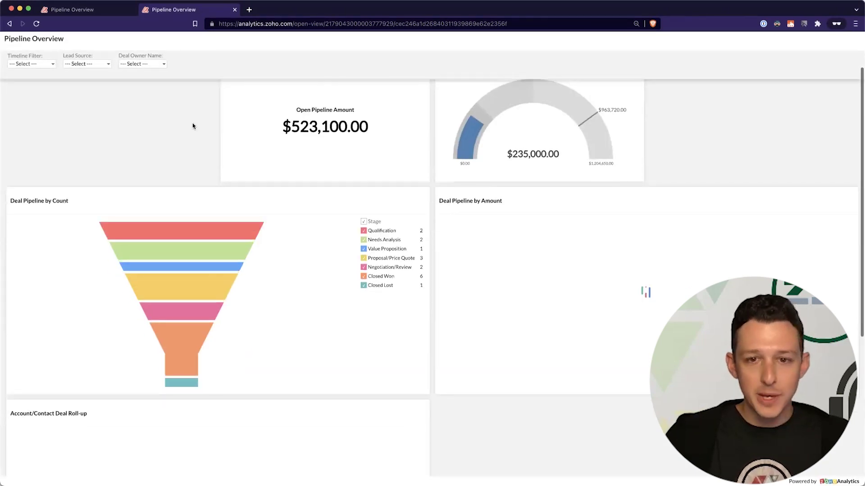
scroll(192, 126, up, 4)
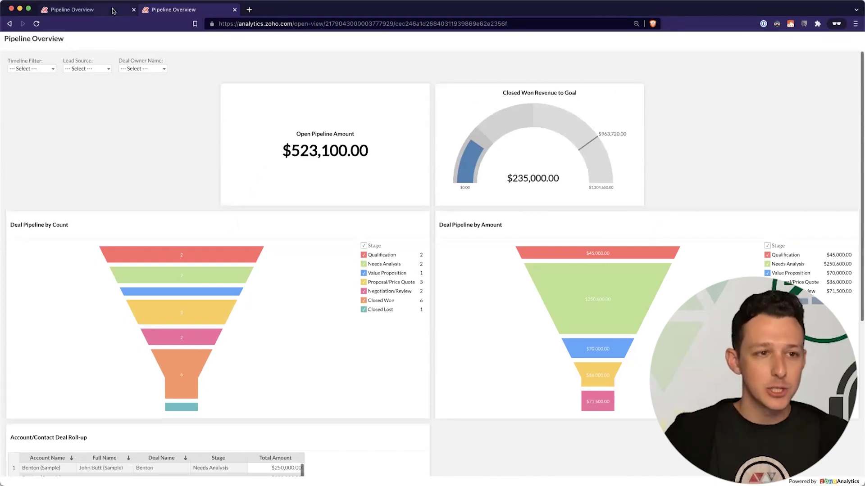
click(51, 69)
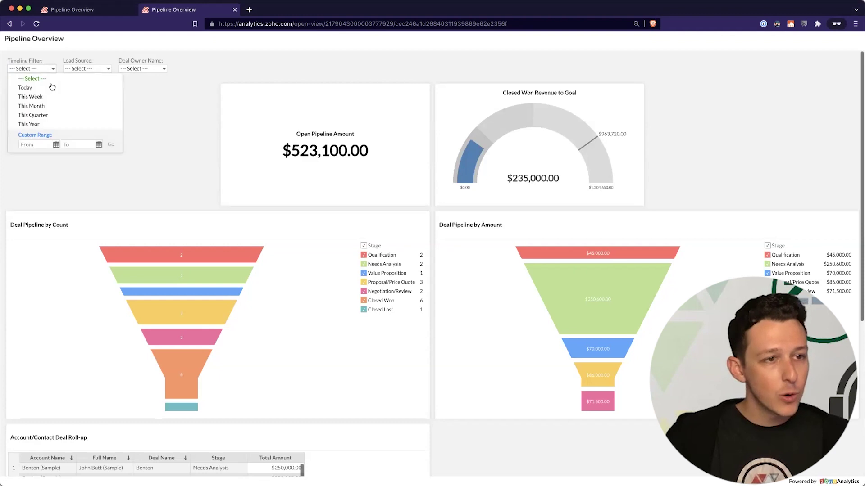
click(146, 68)
click(92, 69)
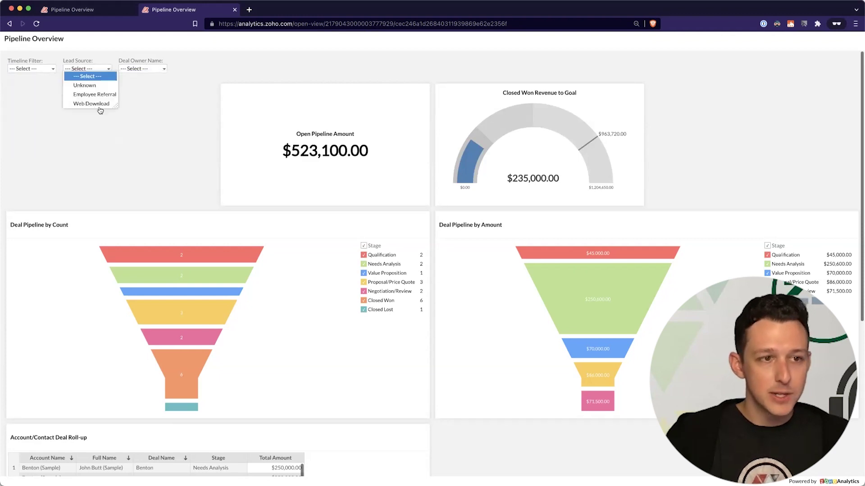
click(177, 185)
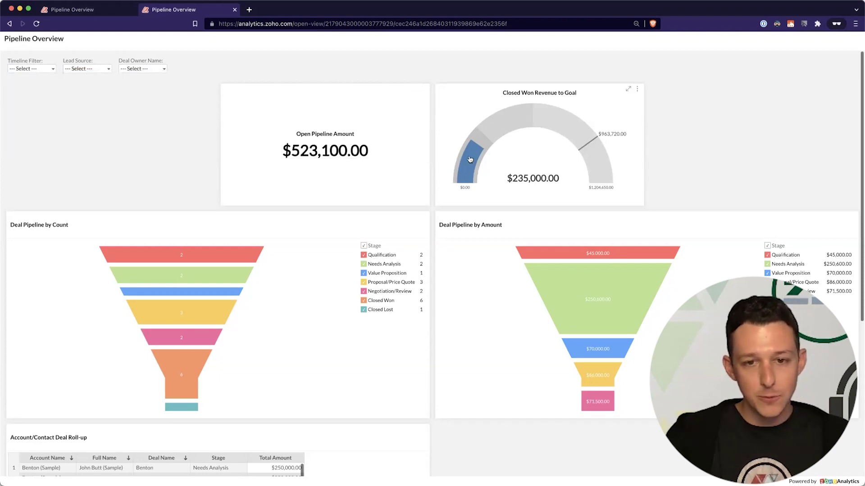
mouse_move(468, 158)
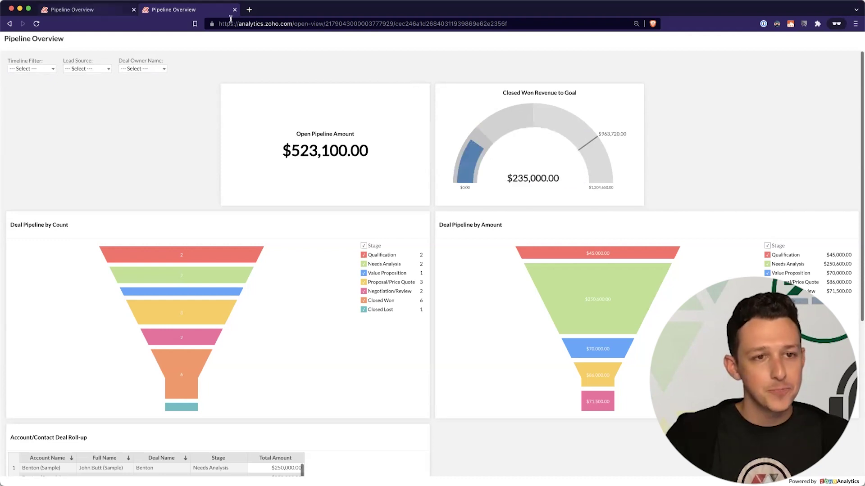
click(95, 10)
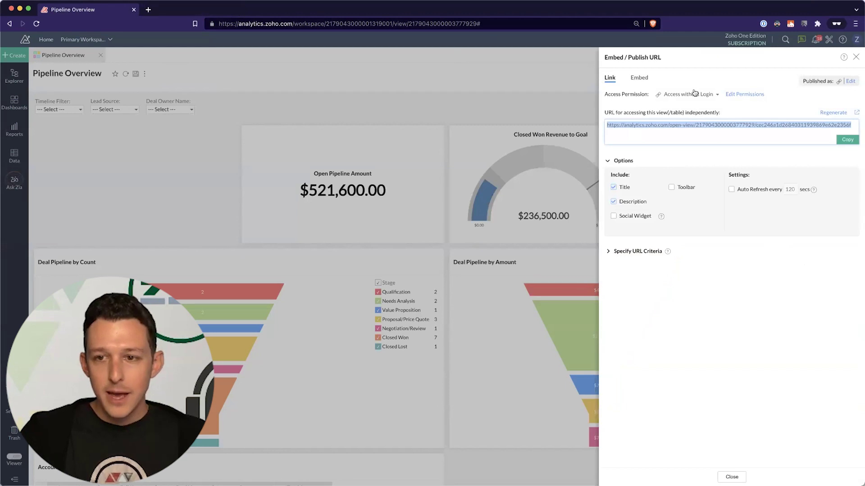
- Change the link's access to Access within Organization for Everyone in your Zoho Organization
click(688, 94)
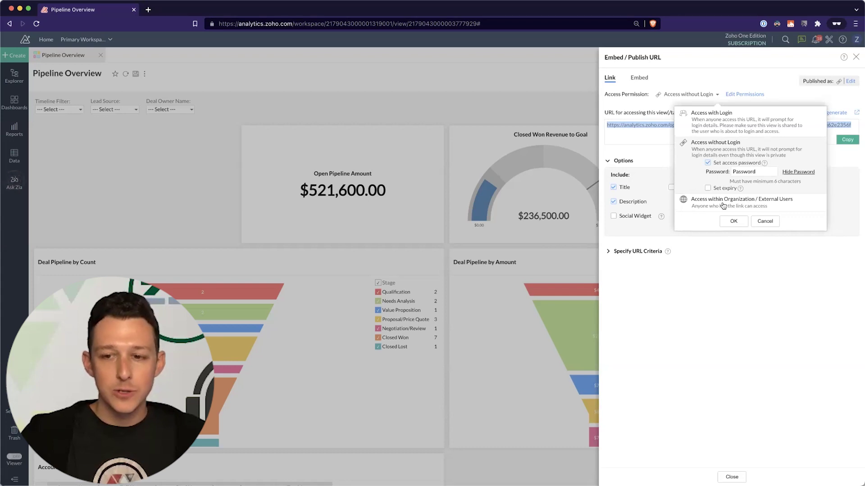
click(723, 202)
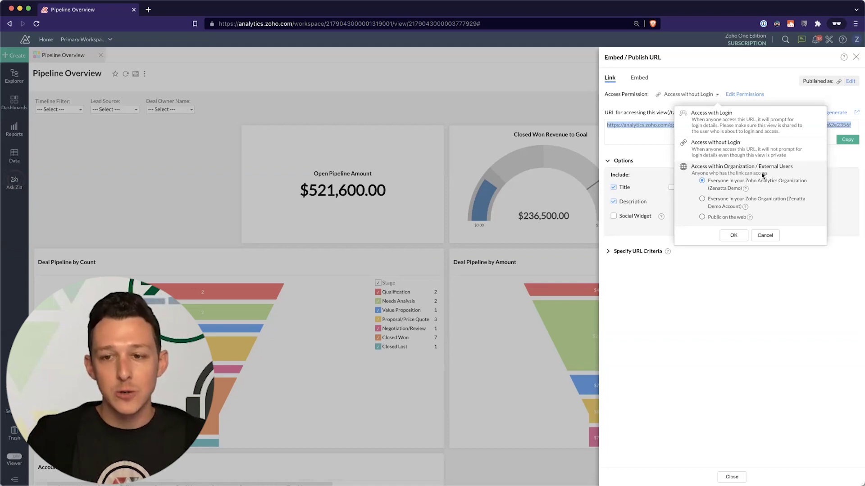
click(702, 199)
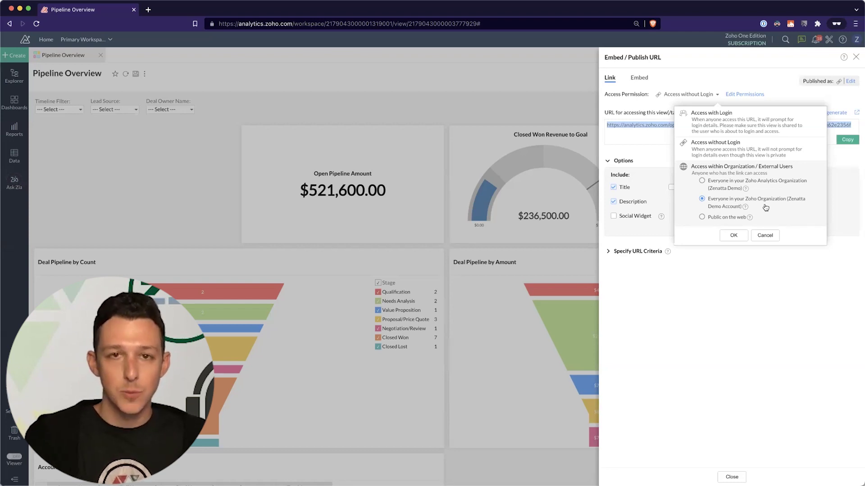
click(701, 217)
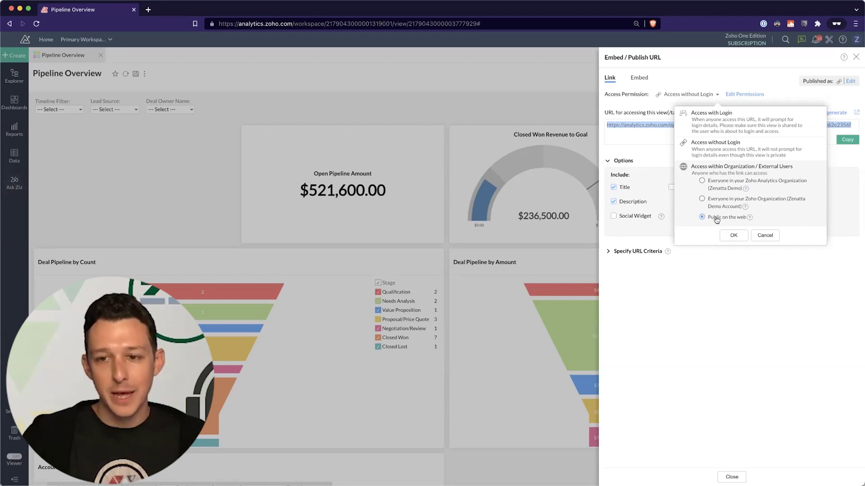
click(737, 158)
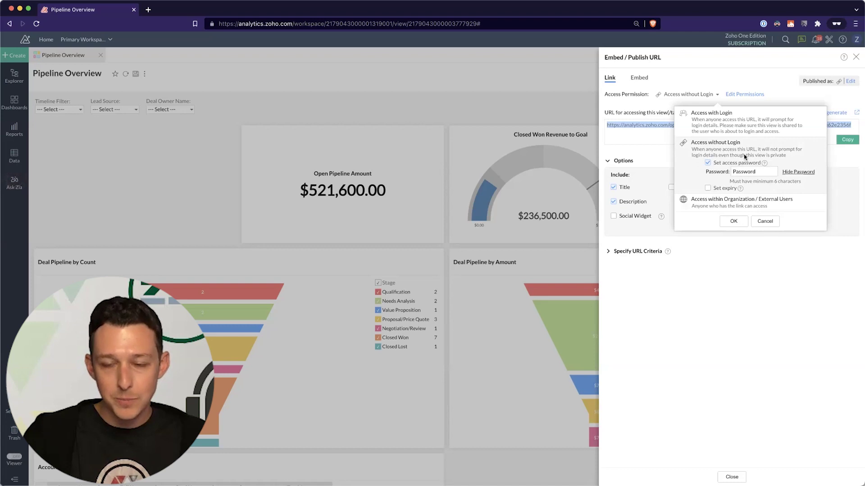
click(719, 208)
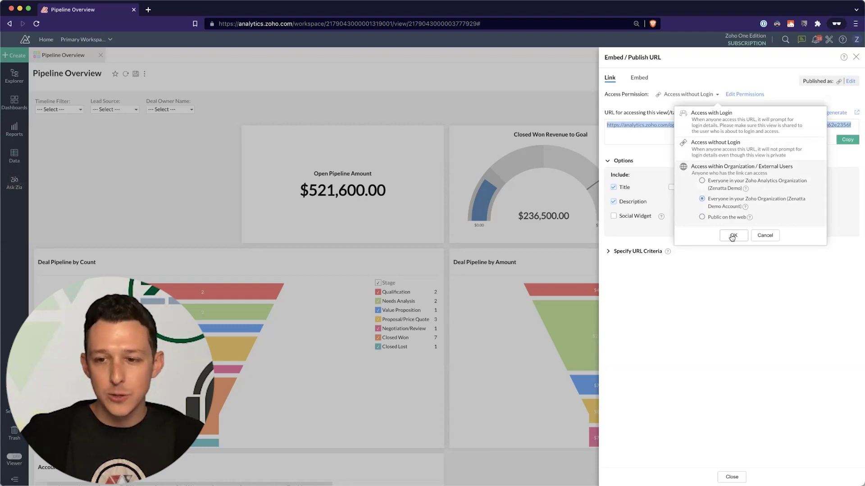
click(732, 236)
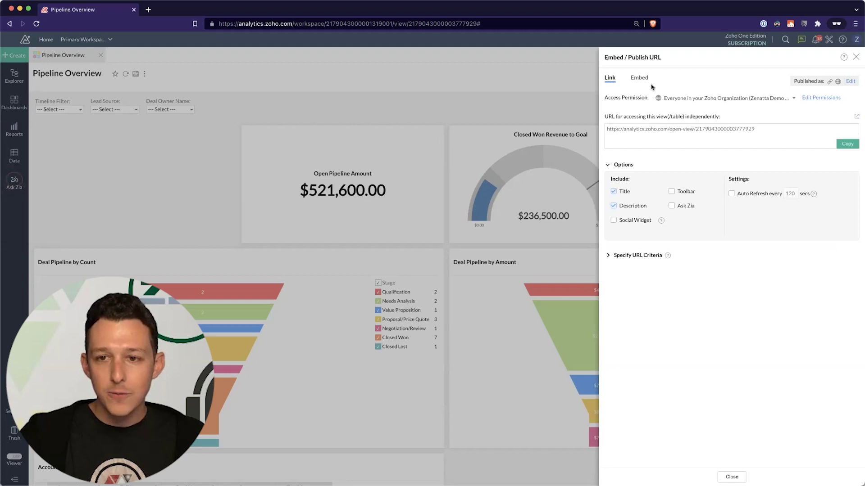
click(811, 101)
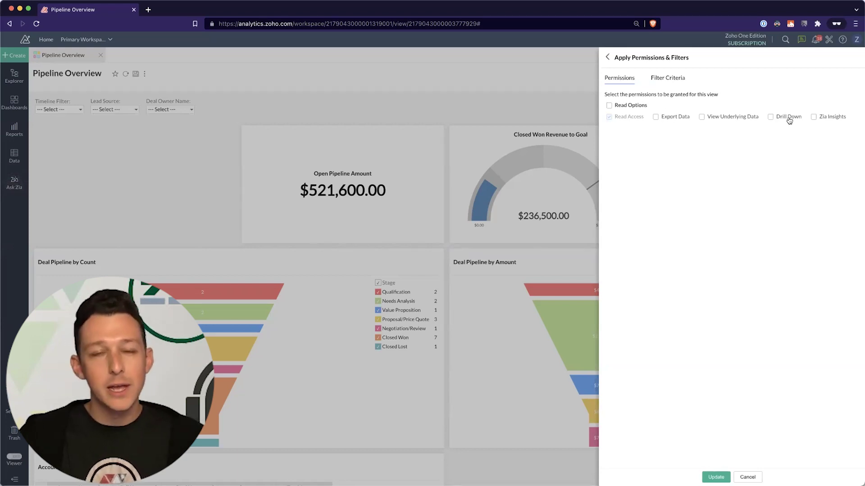
click(668, 78)
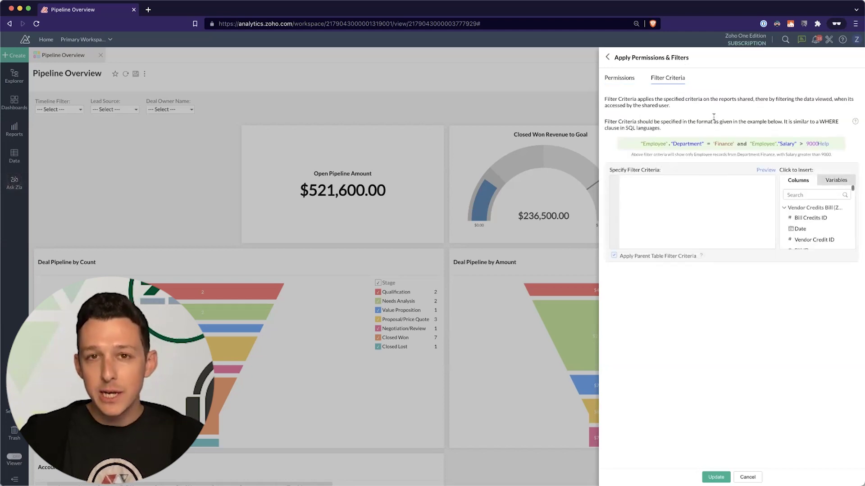
click(608, 58)
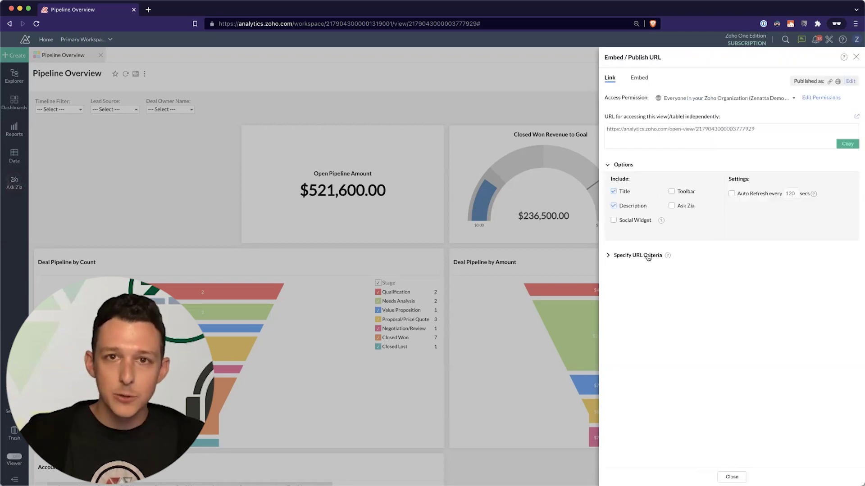
- Start a URL criterion on the "Deals"."Deal Owner Name" column followed by =
click(648, 256)
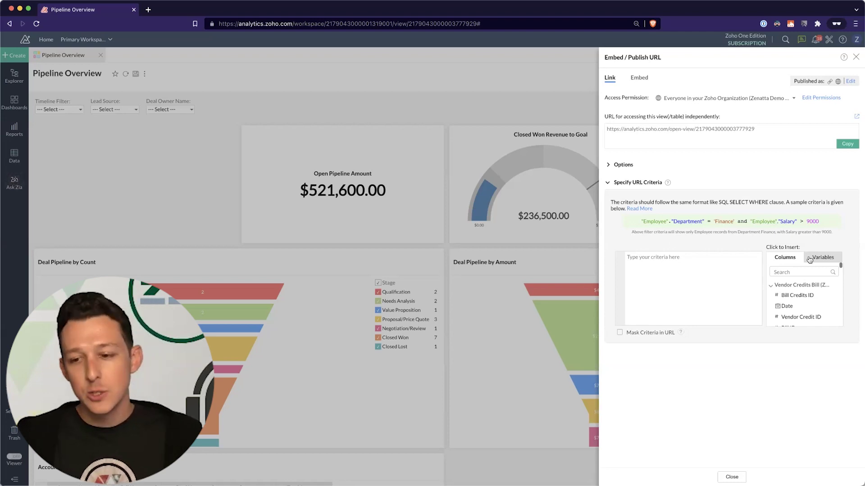
click(789, 274)
text(d)
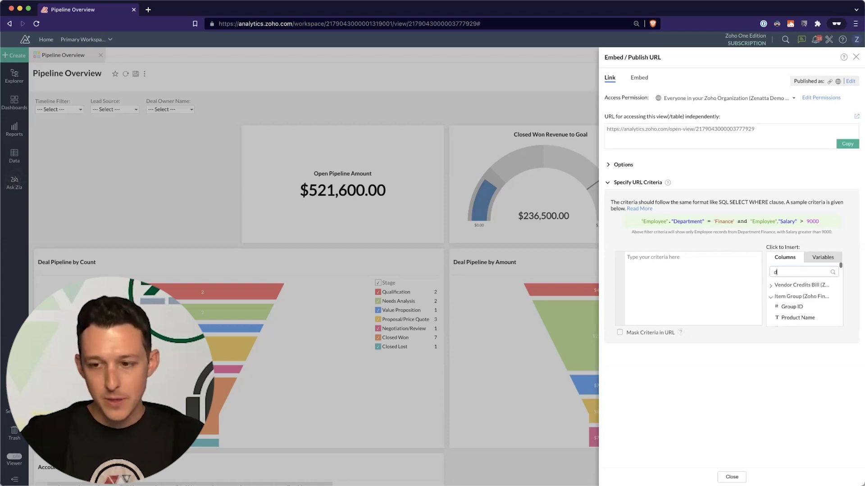
text(eal owner)
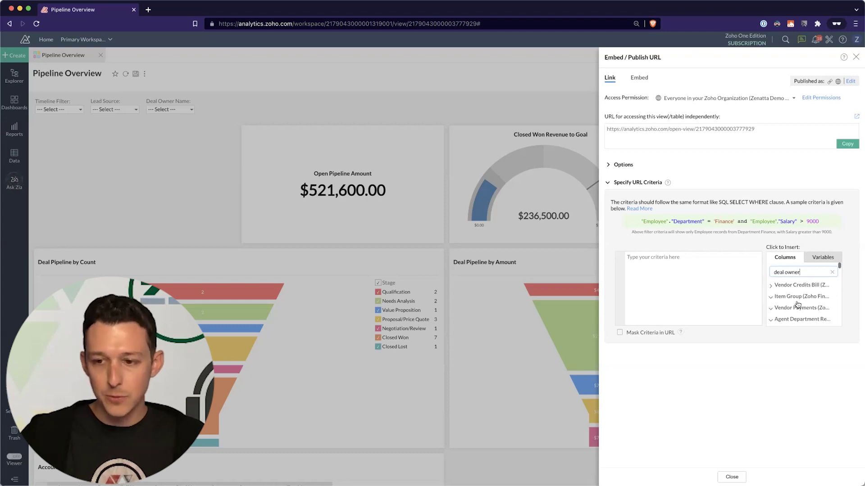
scroll(798, 304, down, 1)
scroll(798, 303, down, 5)
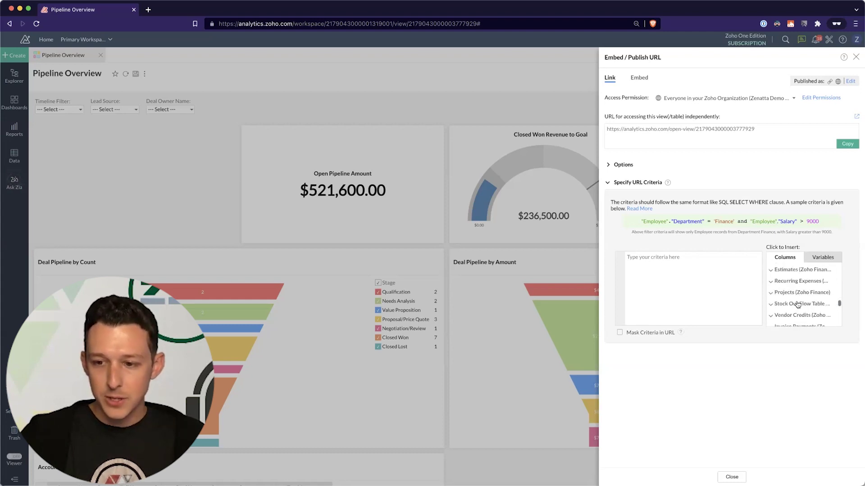
scroll(798, 304, up, 3)
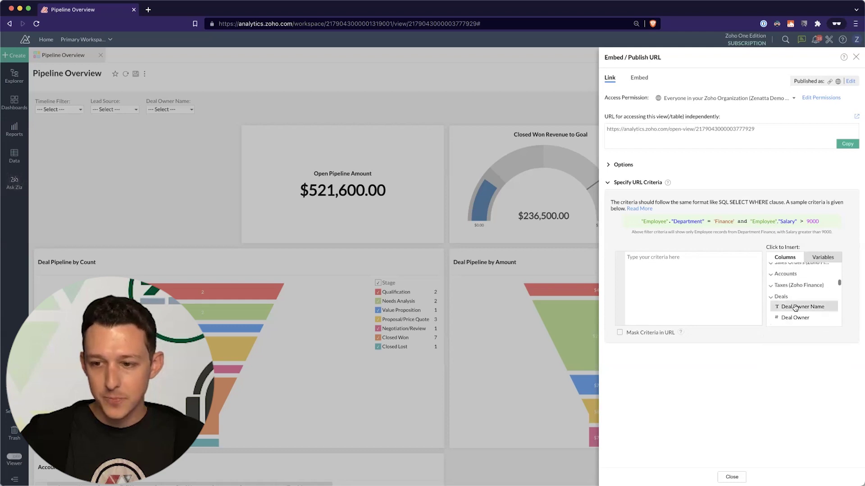
text(=)
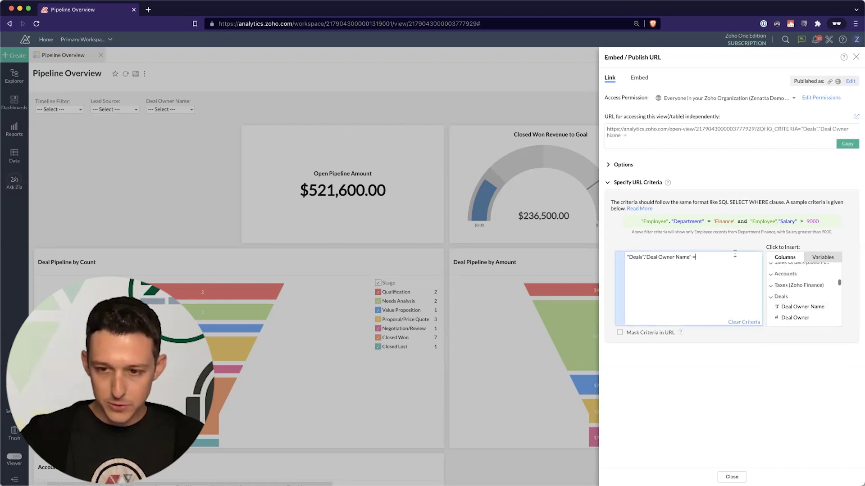
- Complete the criterion with ${system.login.fullname}, validate it, and copy the published URL
click(823, 258)
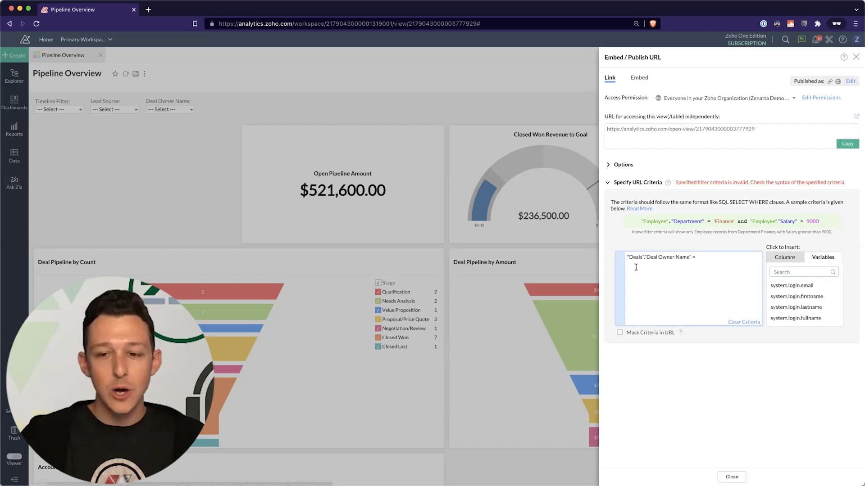
triple_click(688, 256)
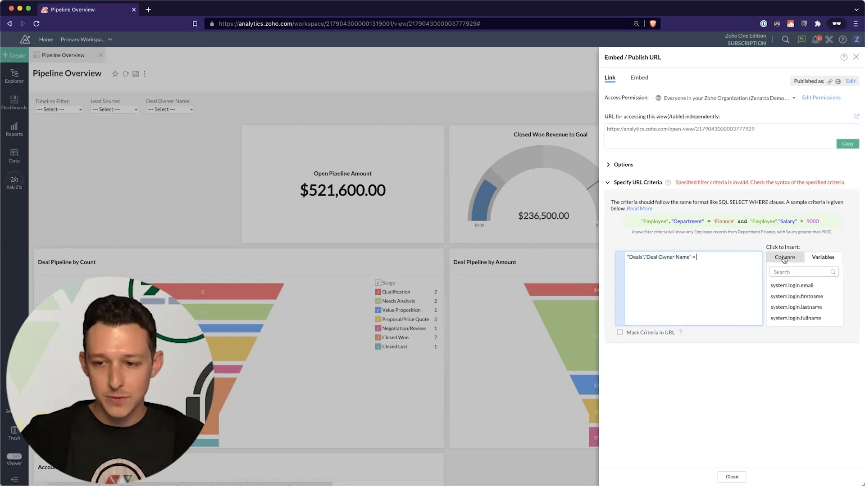
click(793, 321)
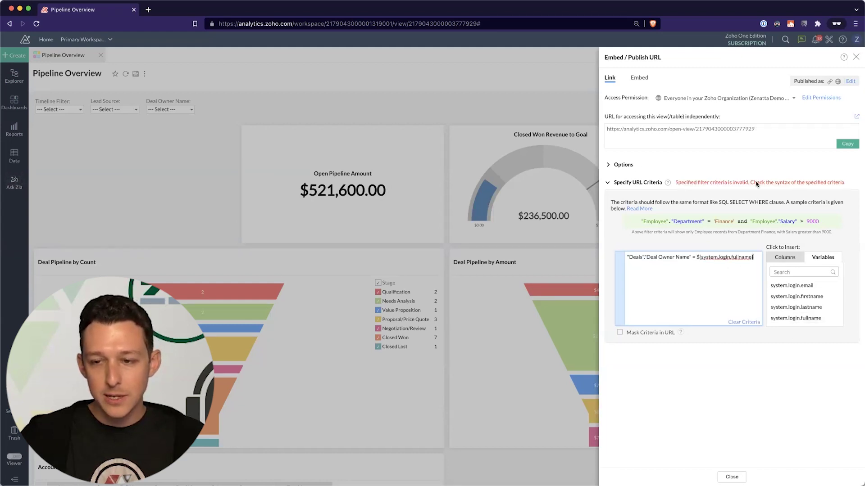
click(788, 145)
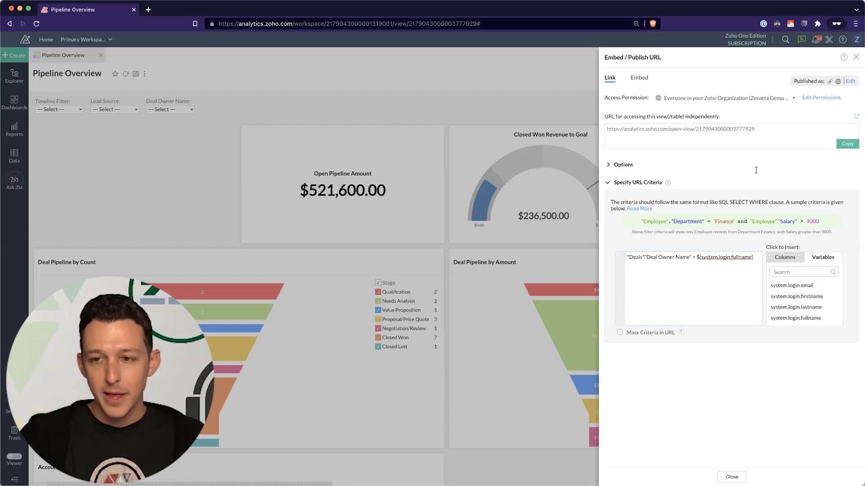
click(847, 144)
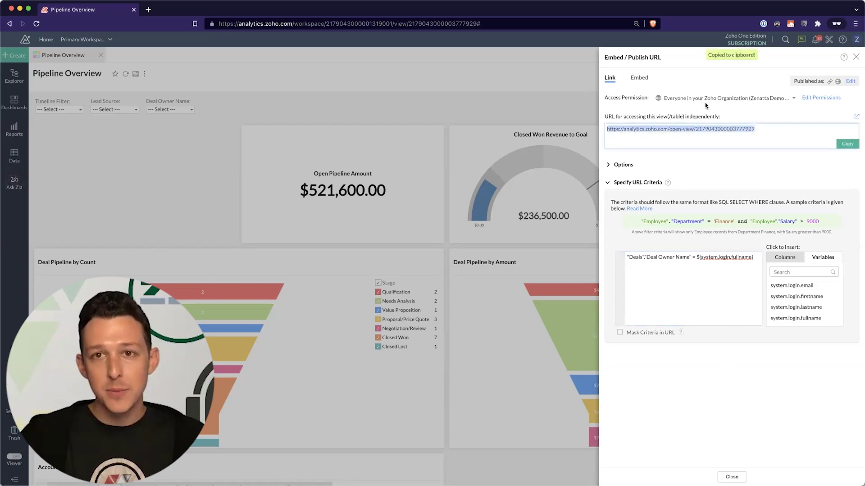
- Load the filtered published link in a new tab and check its Deal Owner Name choices
click(147, 10)
key(super+v)
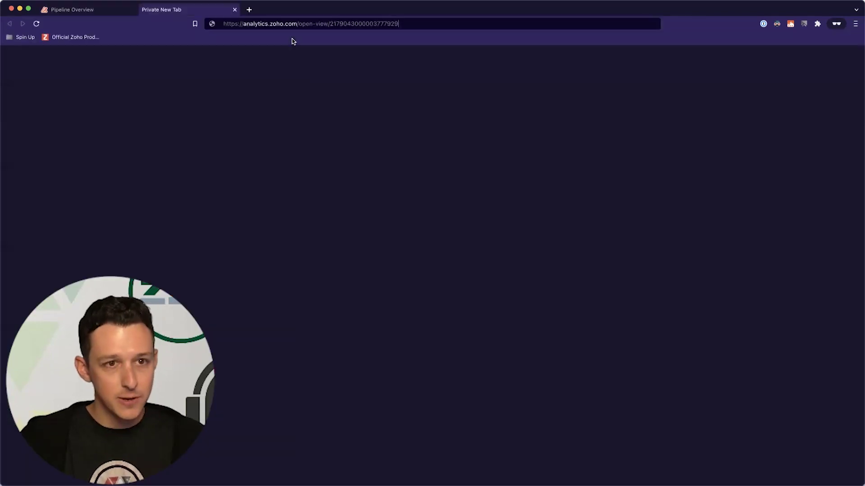
key(Return)
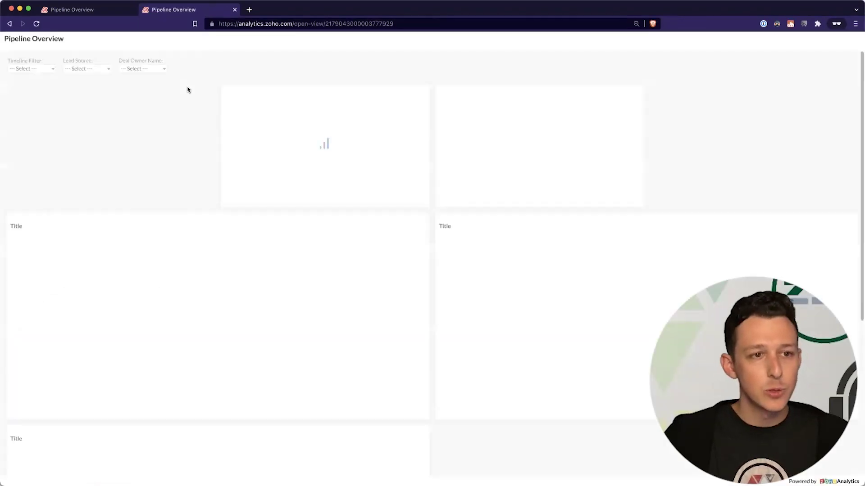
click(163, 69)
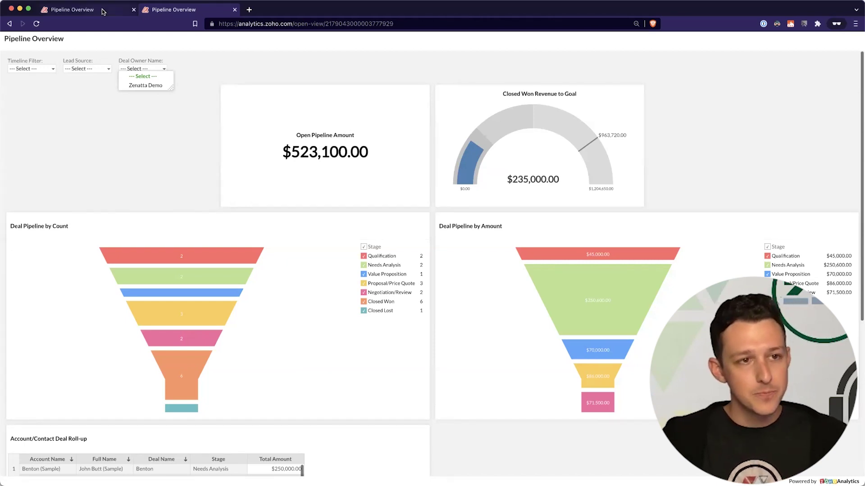
key(ctrl+shift+Tab)
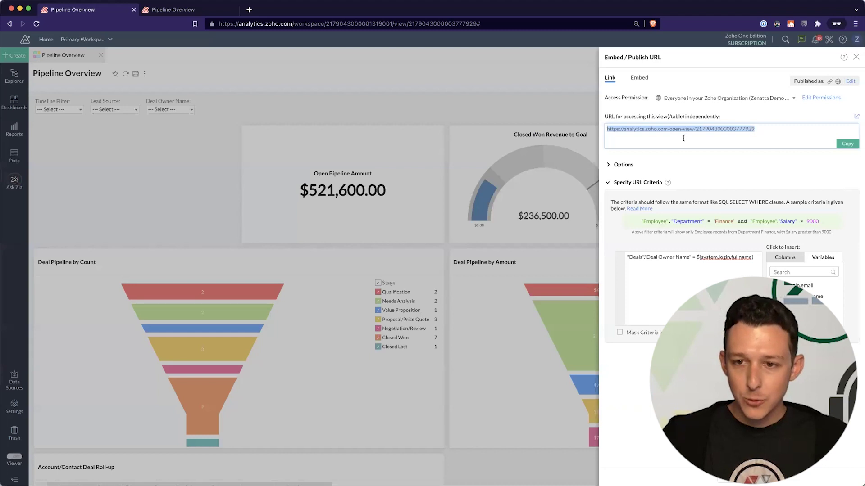
- Copy the published dashboard URL again and switch to the published dashboard's tab
key(super+c)
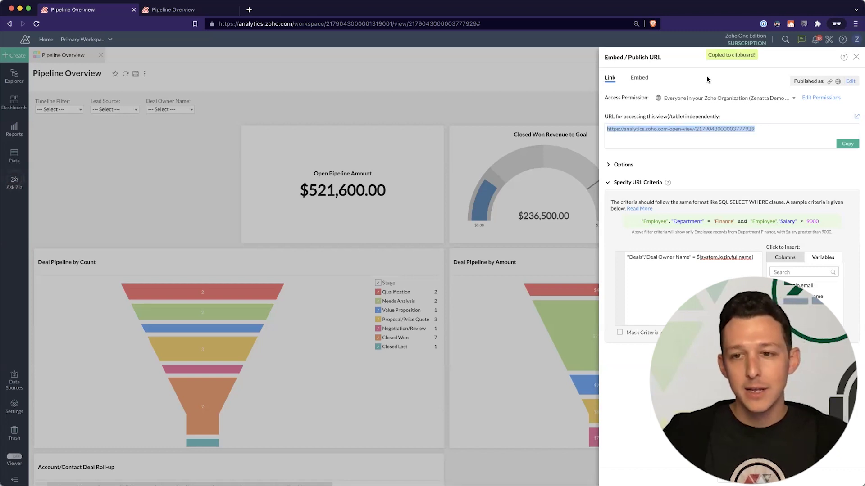
click(847, 143)
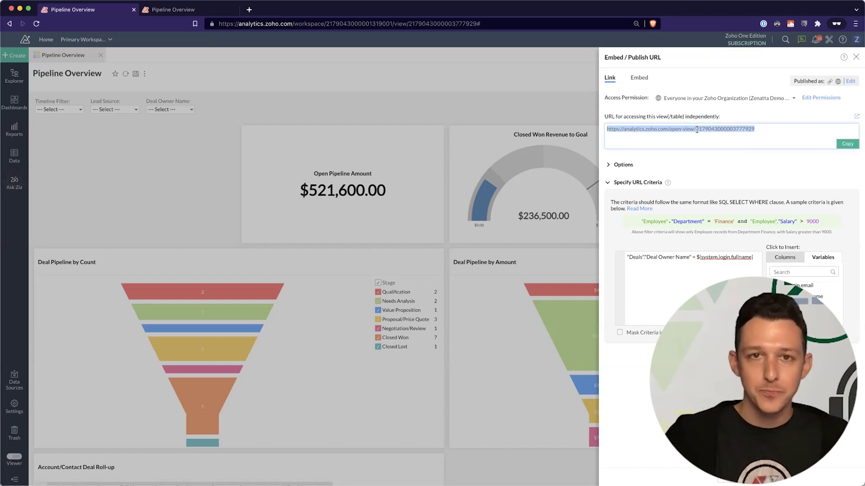
click(182, 13)
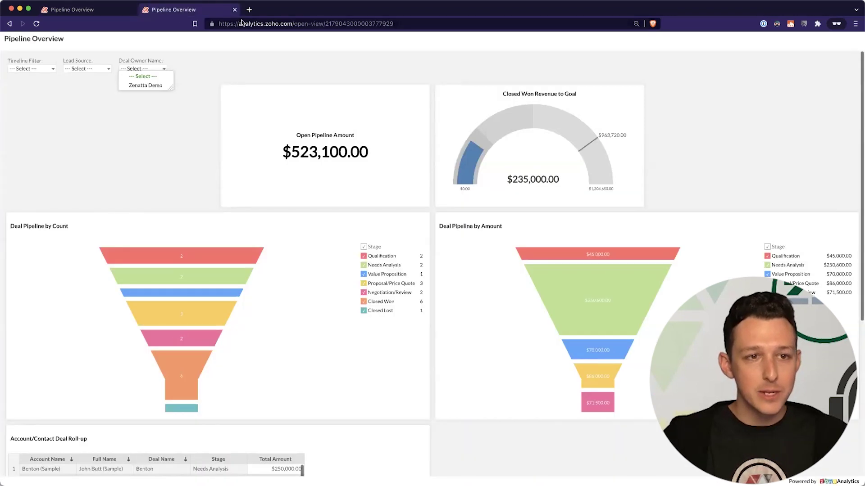
click(242, 23)
- Go to Zoho CRM and open Setup > Modules and Fields > Web Tabs
text(crm)
key(Return)
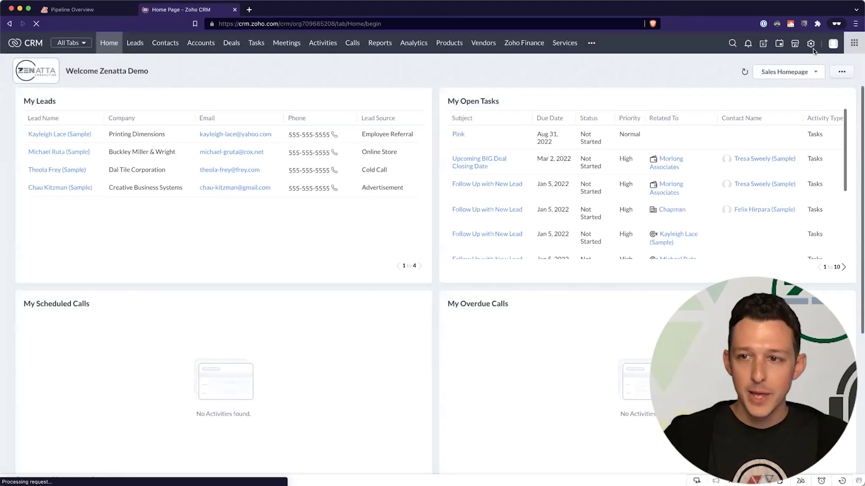
click(811, 44)
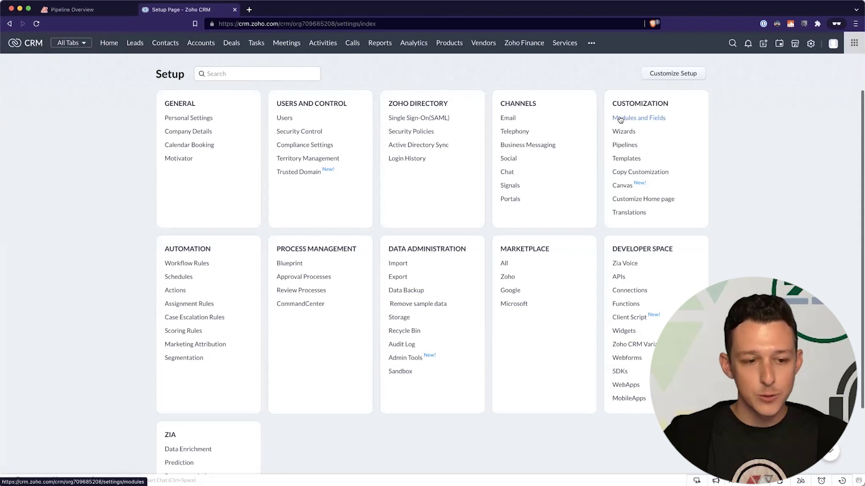
click(620, 120)
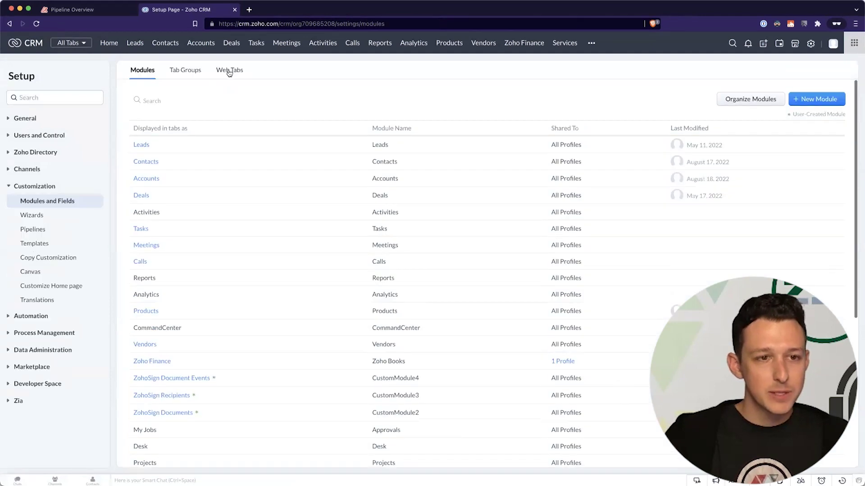
click(229, 71)
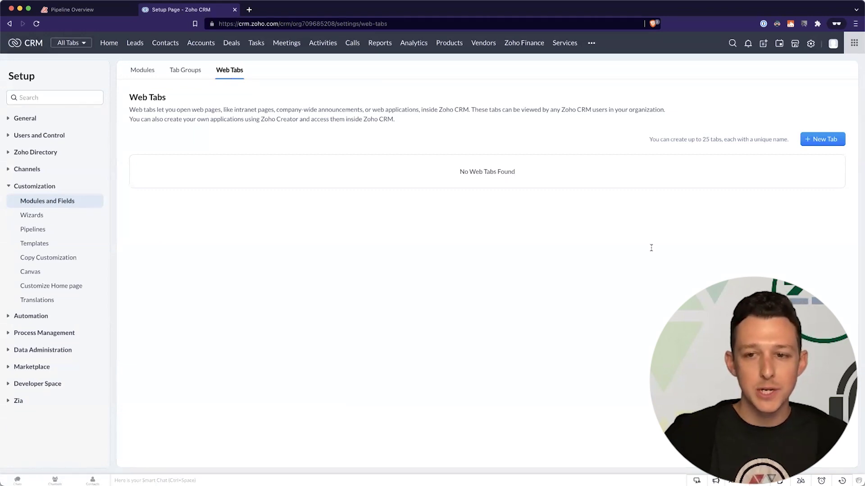
- Create and save a Links web tab named 'Pipeline Dashboard' using the pasted open-view URL
click(822, 139)
text(Pipeline Dashboard)
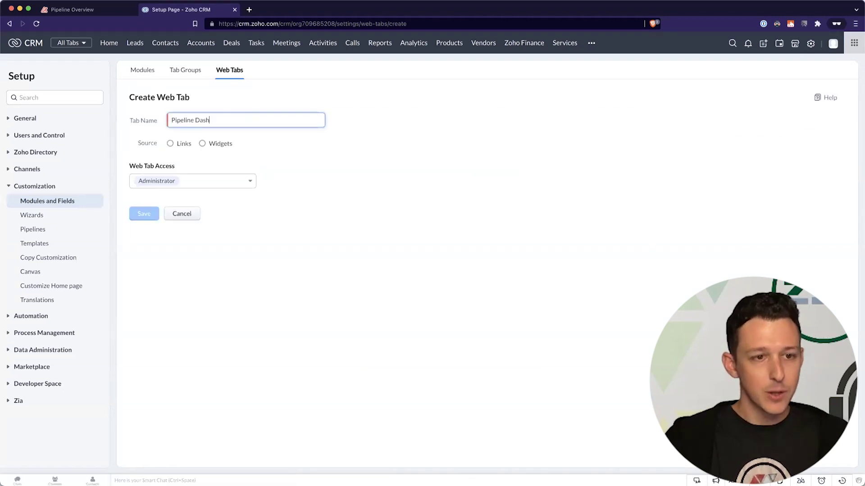
click(169, 144)
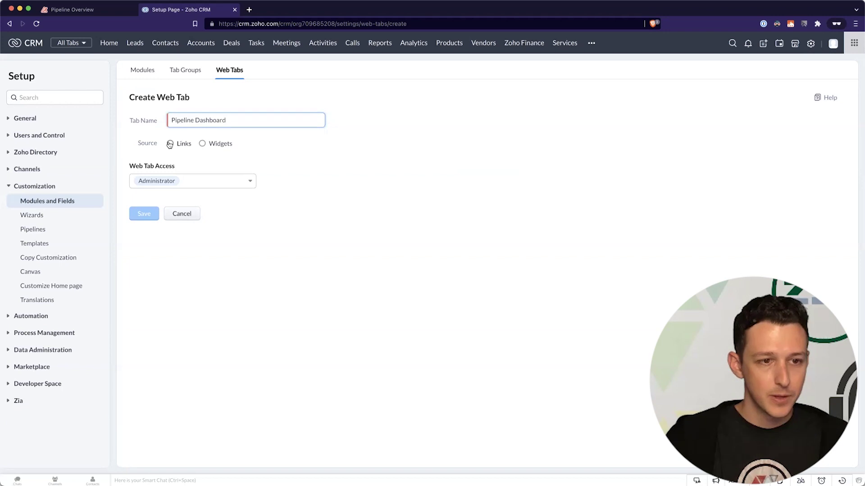
click(186, 164)
key(super+v)
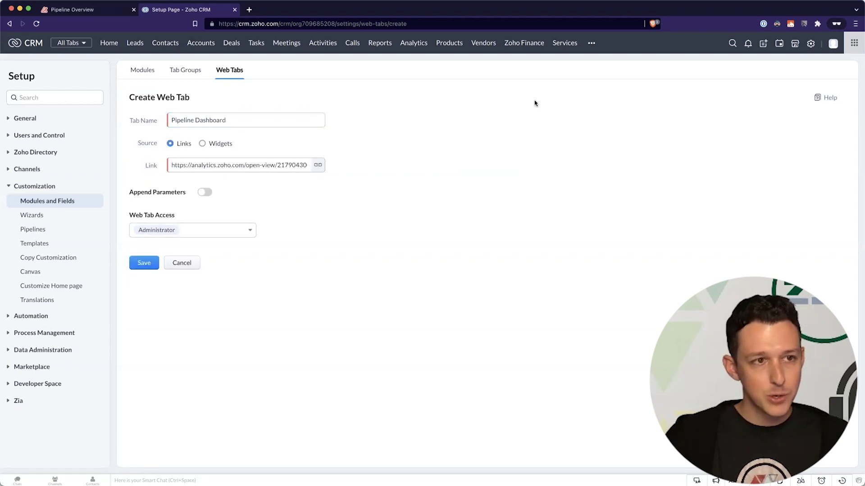
key(ctrl+shift+Tab)
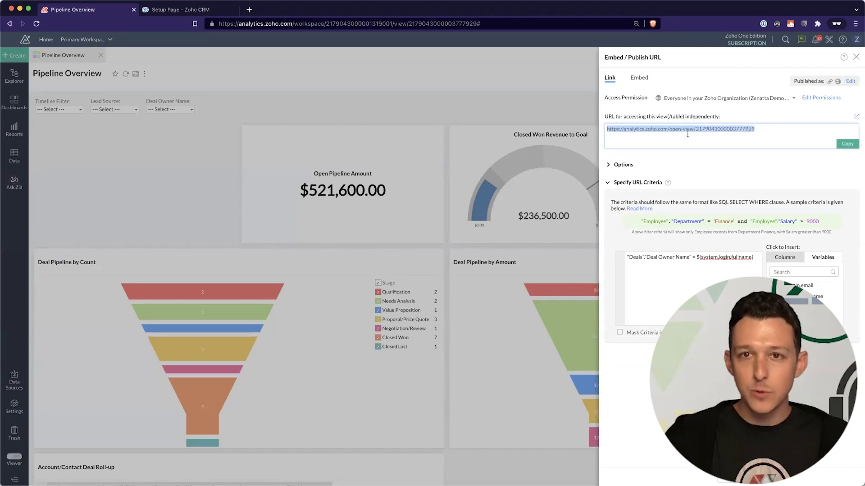
click(204, 10)
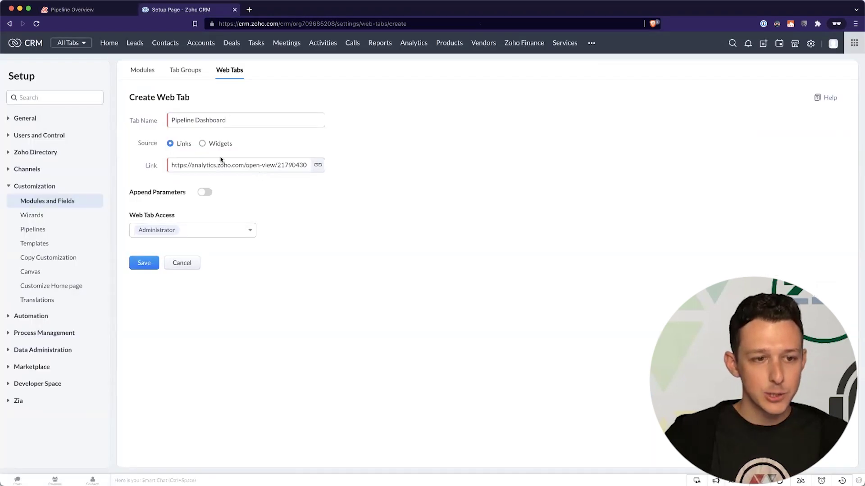
click(141, 263)
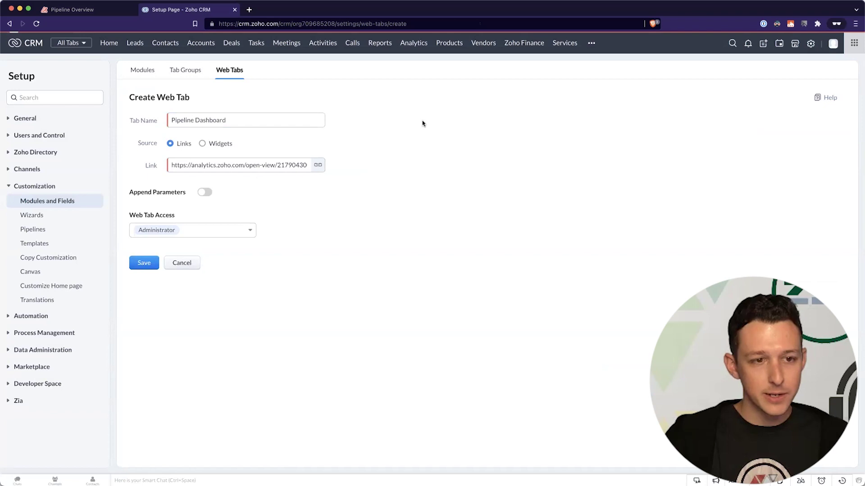
click(591, 43)
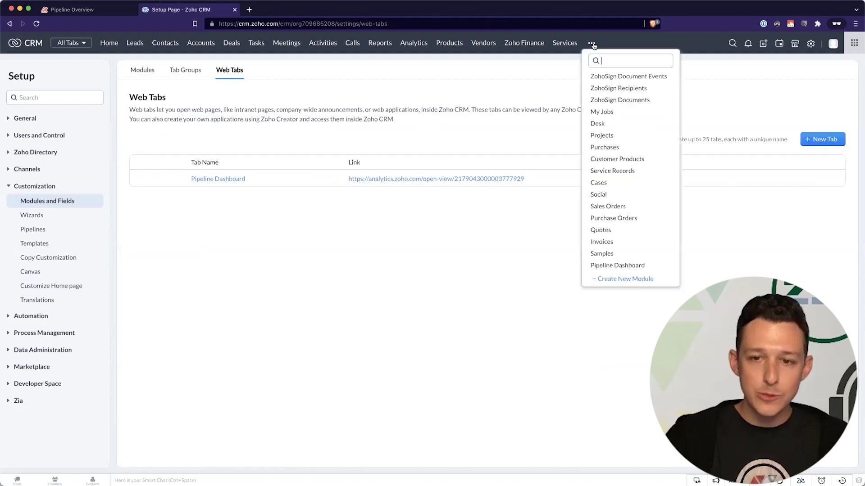
- Open the Pipeline Dashboard web tab to view the embedded Pipeline Overview dashboard
click(619, 266)
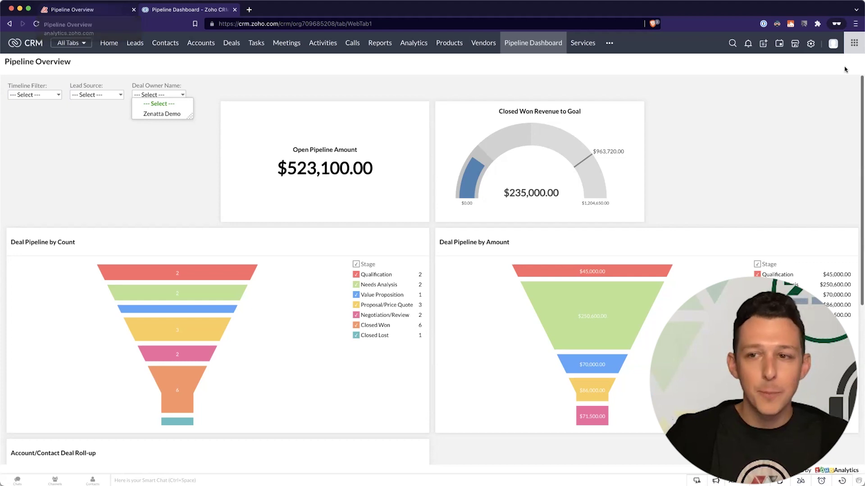
click(96, 14)
- Close the Publish URL panel and show the Pipeline Overview dashboard's Email options (HTML, two PDF layouts)
click(485, 76)
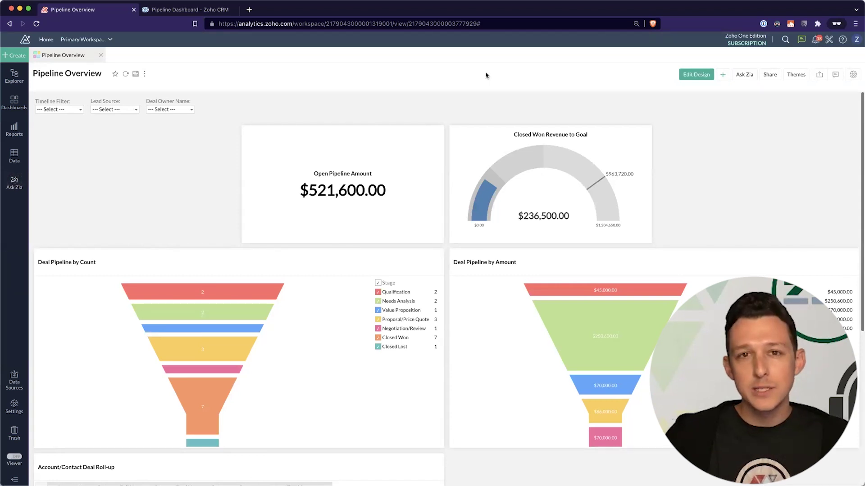
click(769, 75)
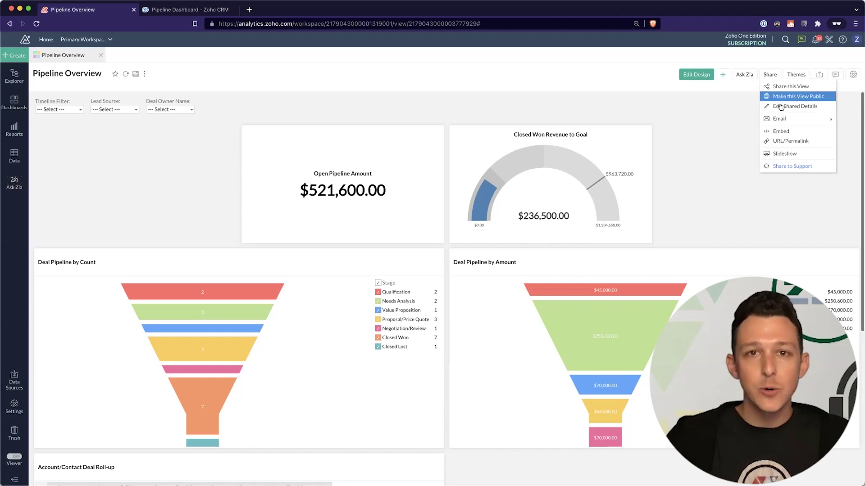
mouse_move(771, 121)
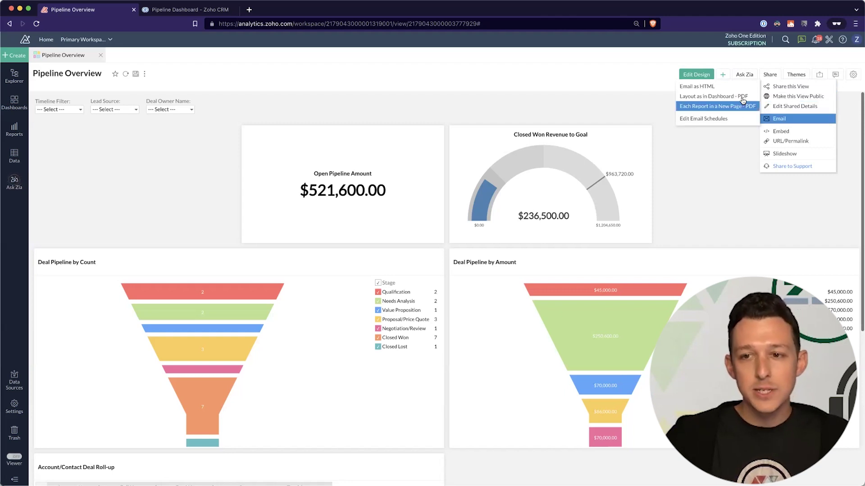